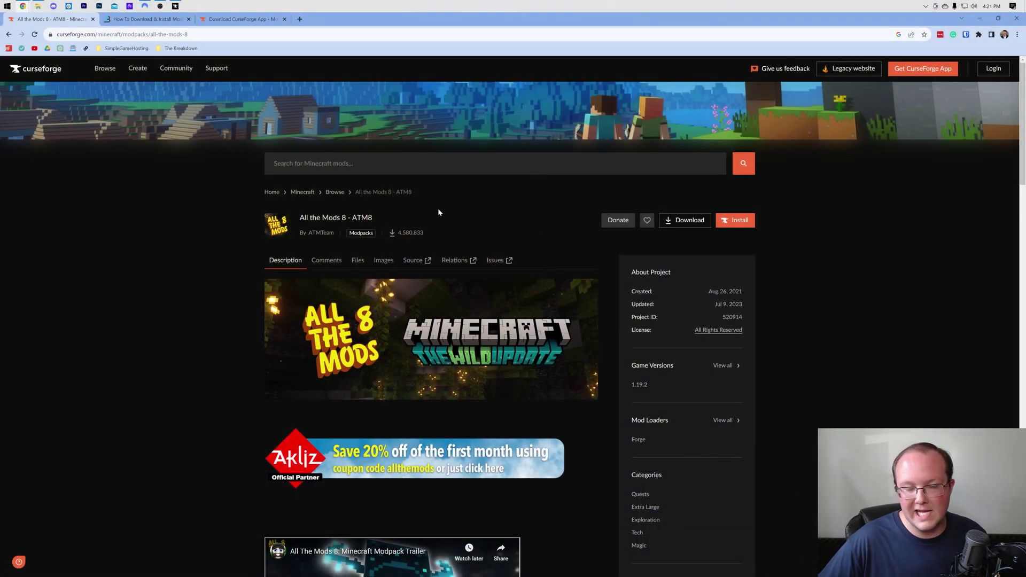
Step: Look through the screenshot gallery of the All the Mods 8 - ATM8 modpack and close it
left_click_drag(299, 217, 356, 218)
left_click(380, 213)
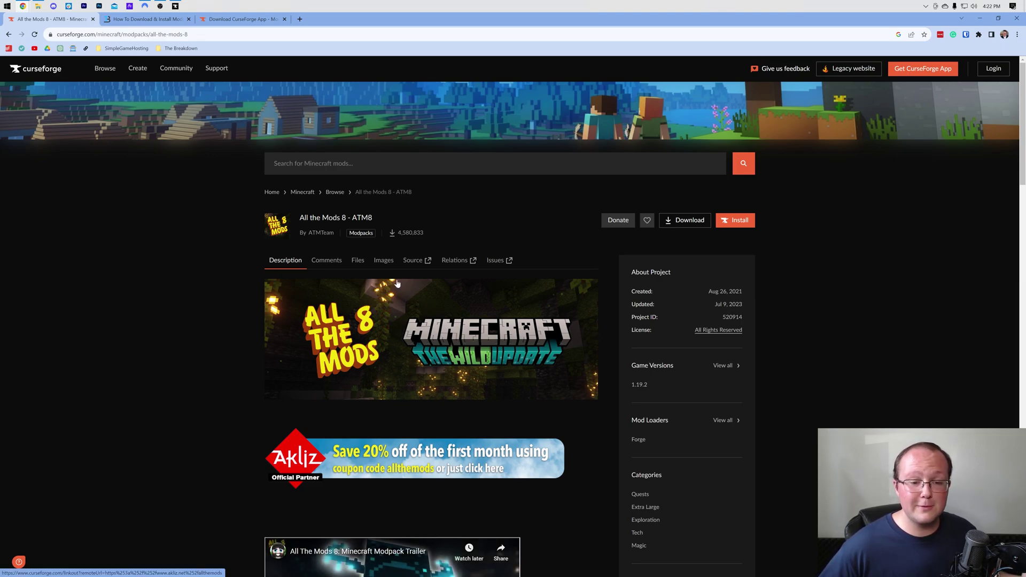
left_click(383, 260)
left_click(332, 326)
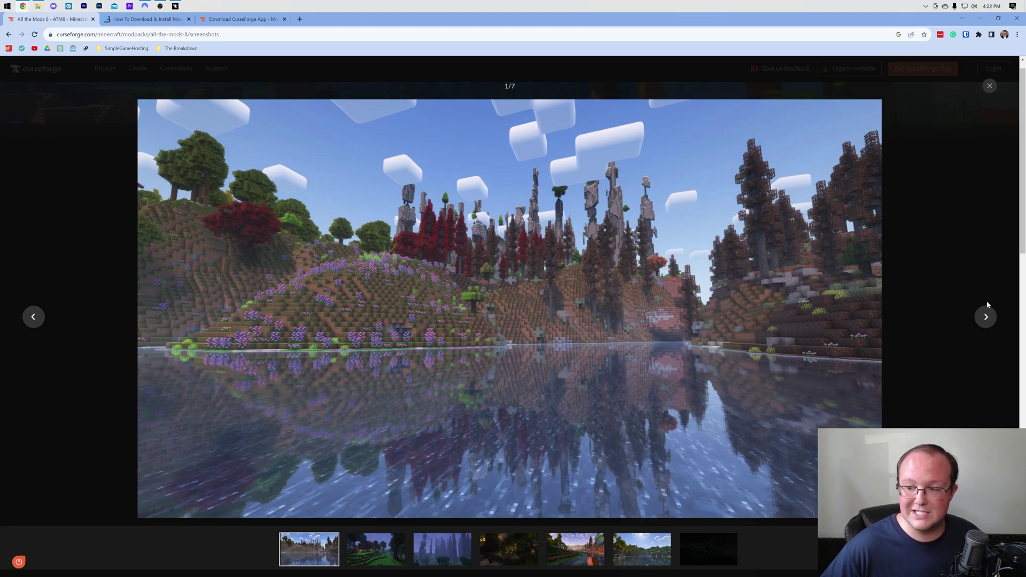
left_click(987, 316)
left_click(987, 316)
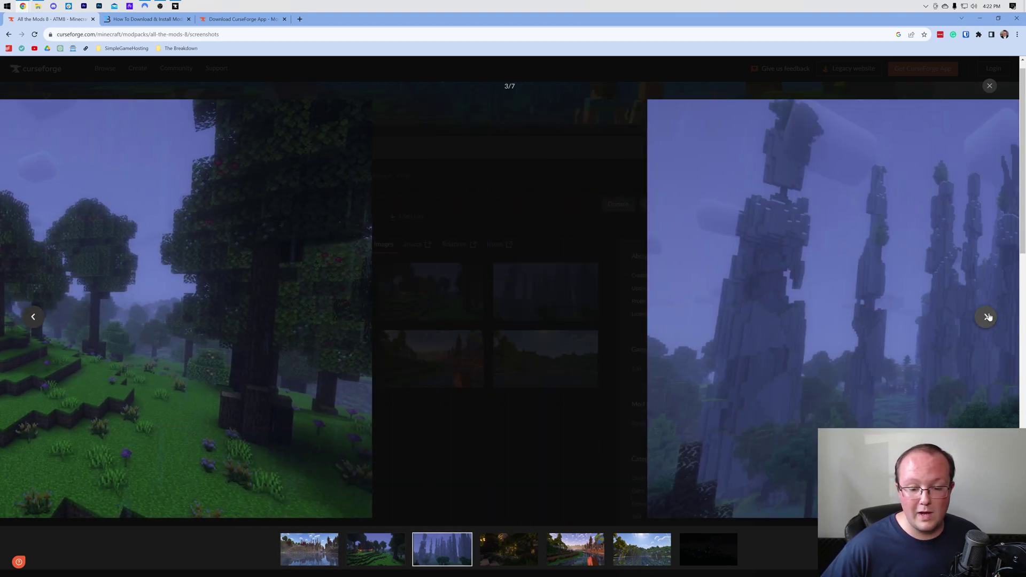
left_click(986, 317)
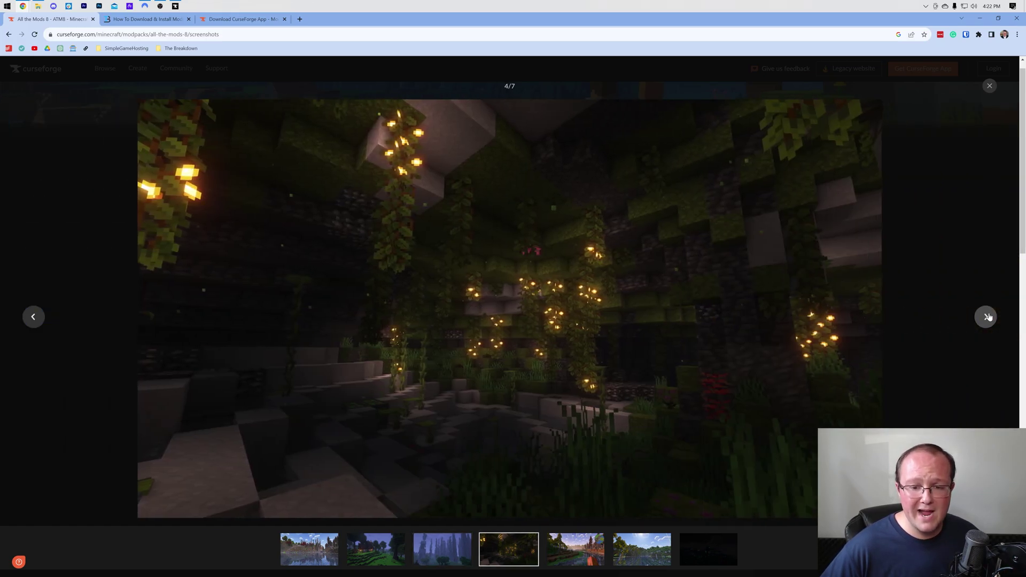
left_click(987, 317)
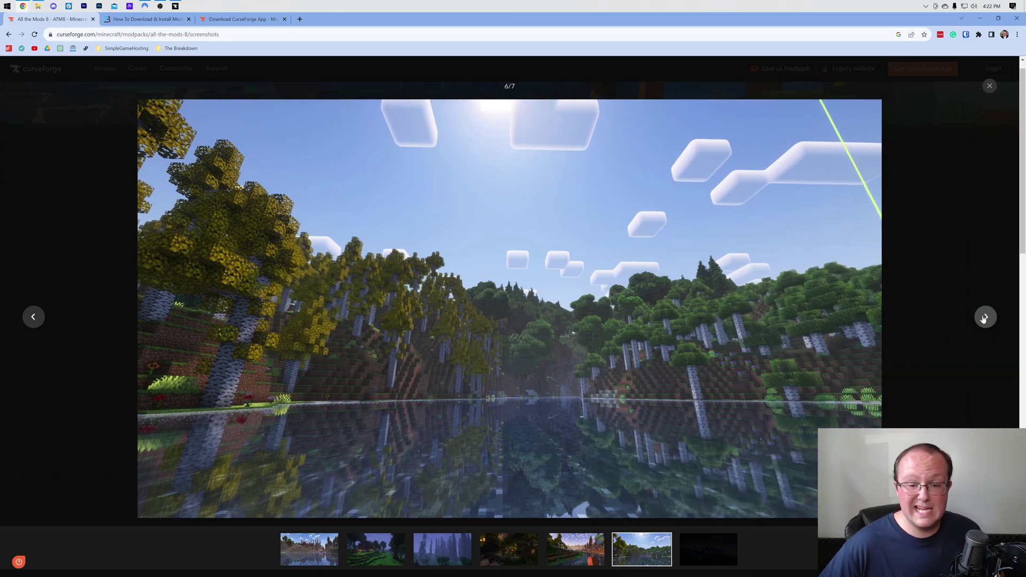
left_click(985, 317)
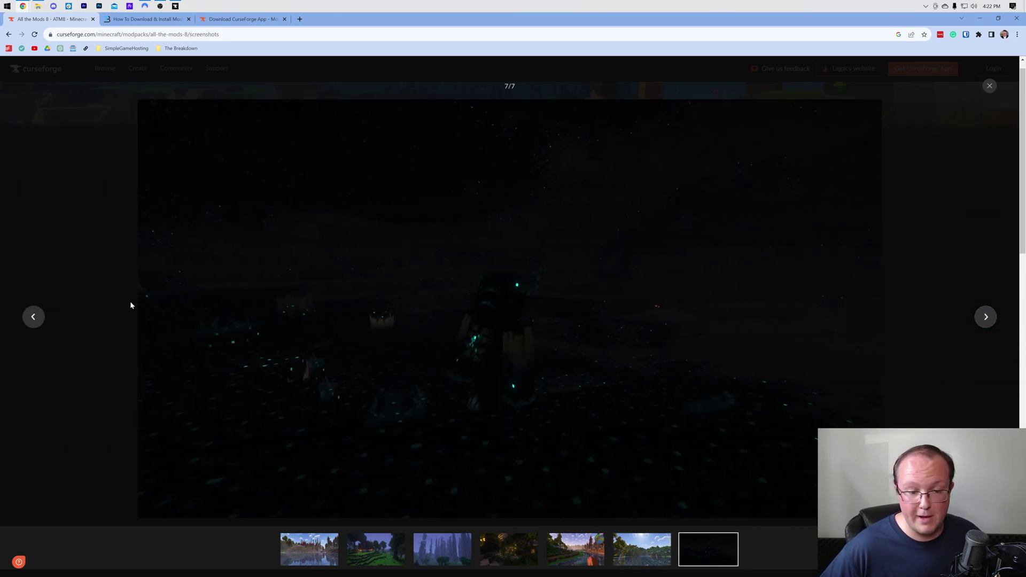
left_click(33, 317)
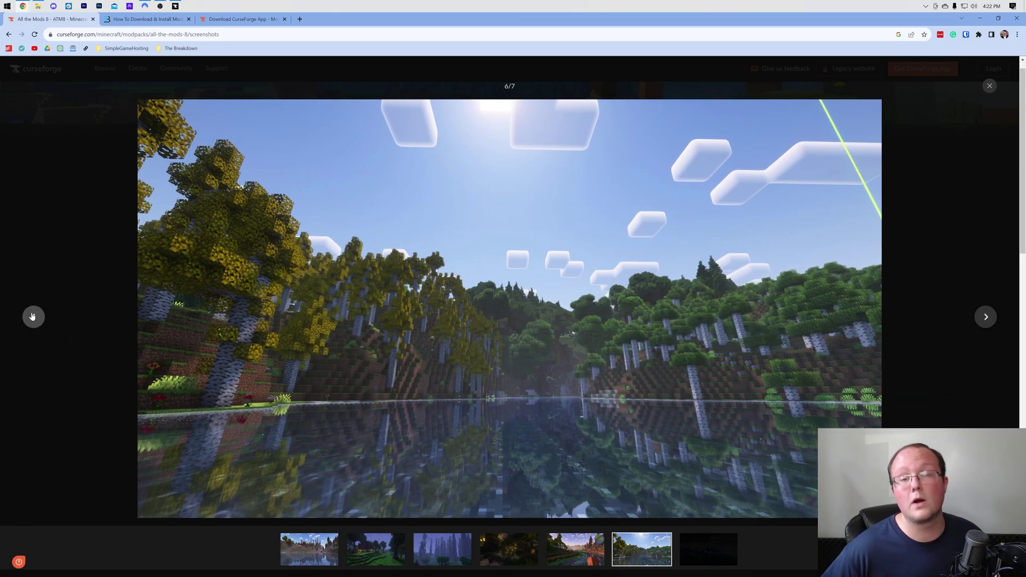
left_click(990, 86)
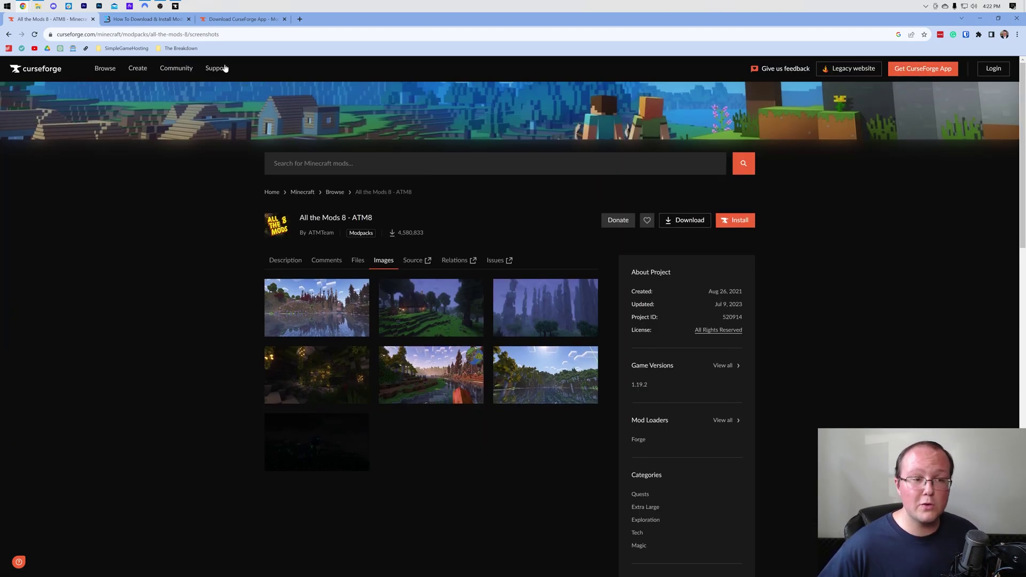
Step: Follow the CurseForge download link in TheBreakdown's modpack guide and download the standalone CurseForge app for Windows
left_click(145, 18)
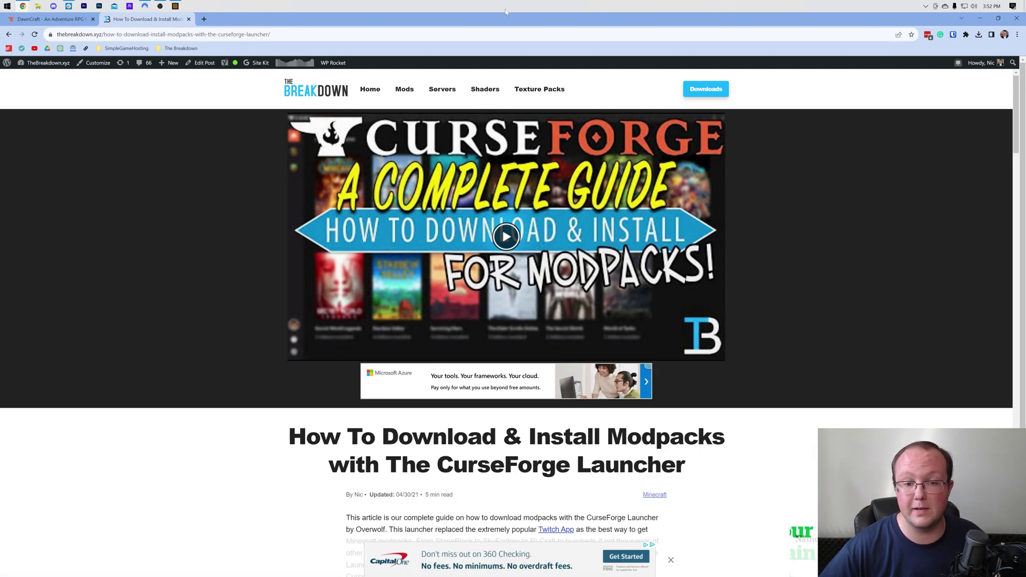
scroll(746, 153, "down", 3)
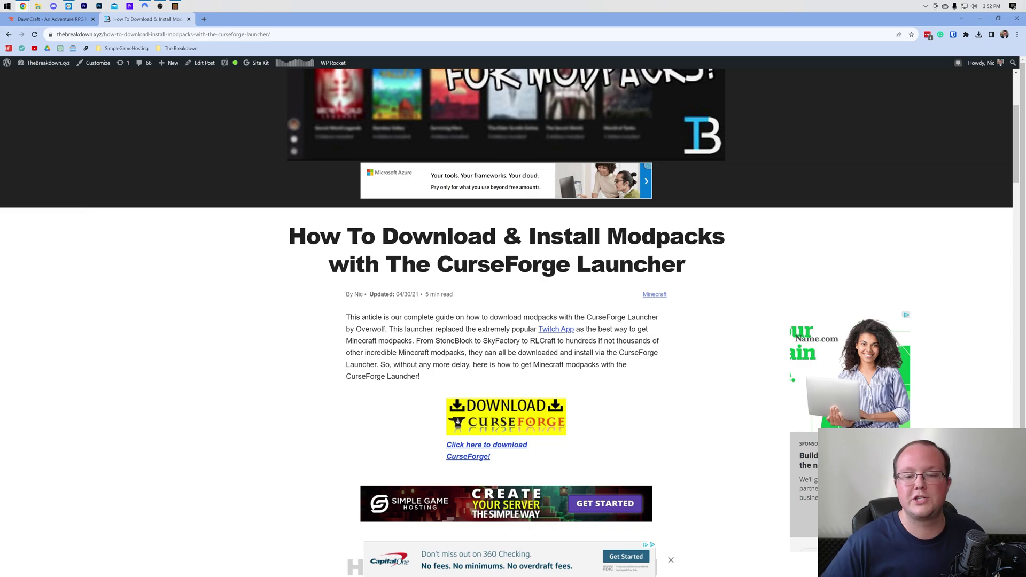
scroll(507, 331, "down", 1)
left_click(505, 339)
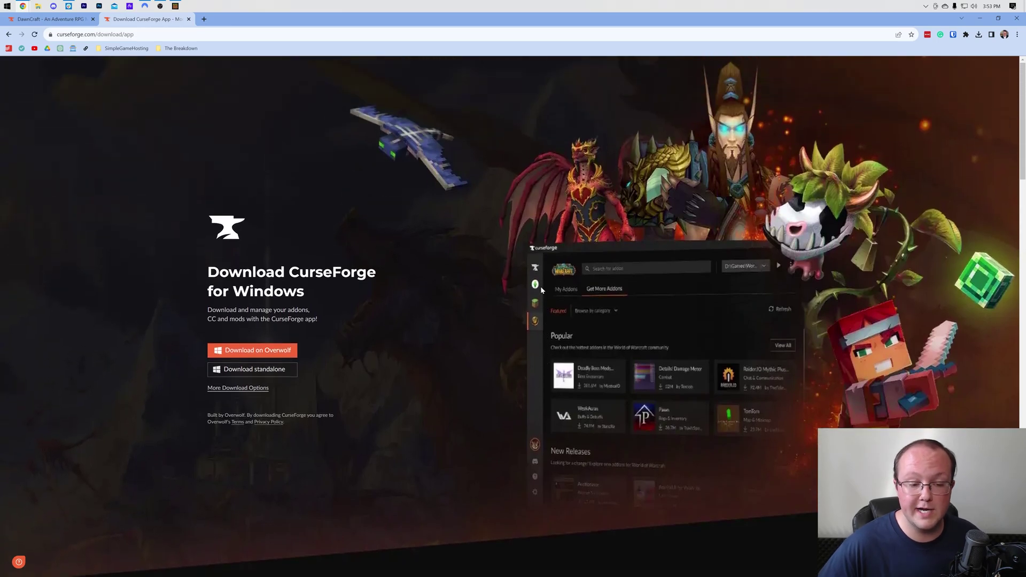
left_click(248, 374)
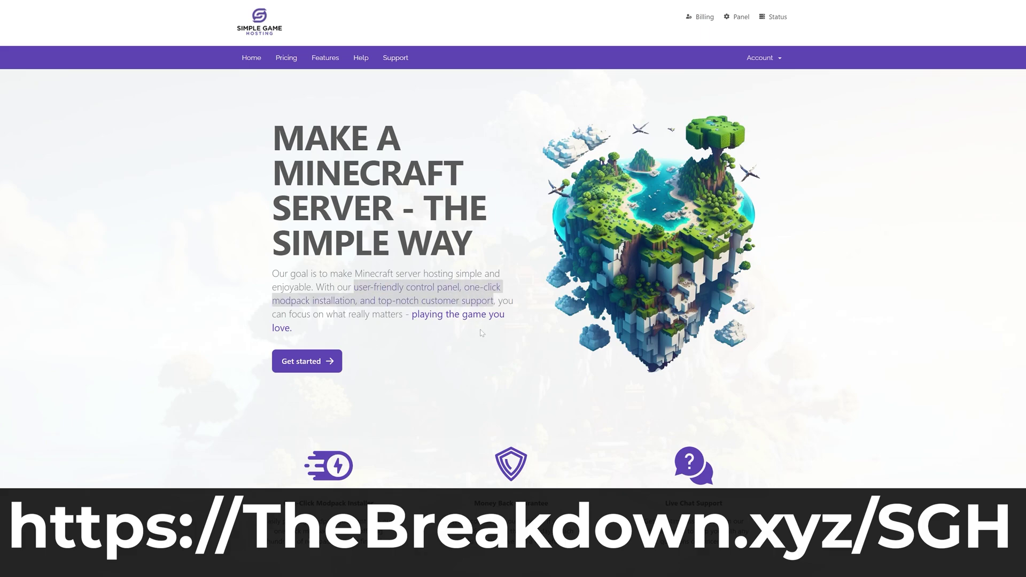
Step: Select version DawnCraft - 1.27_hf for the DawnCraft modpack in the SimpleGameHosting server panel and start its installation
scroll(174, 365, "down", 5)
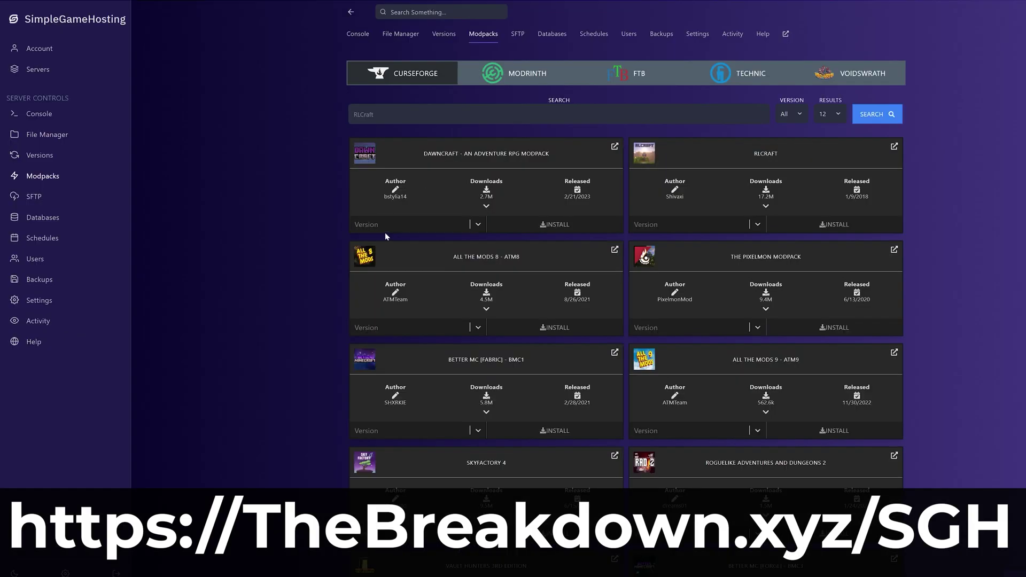
left_click(407, 228)
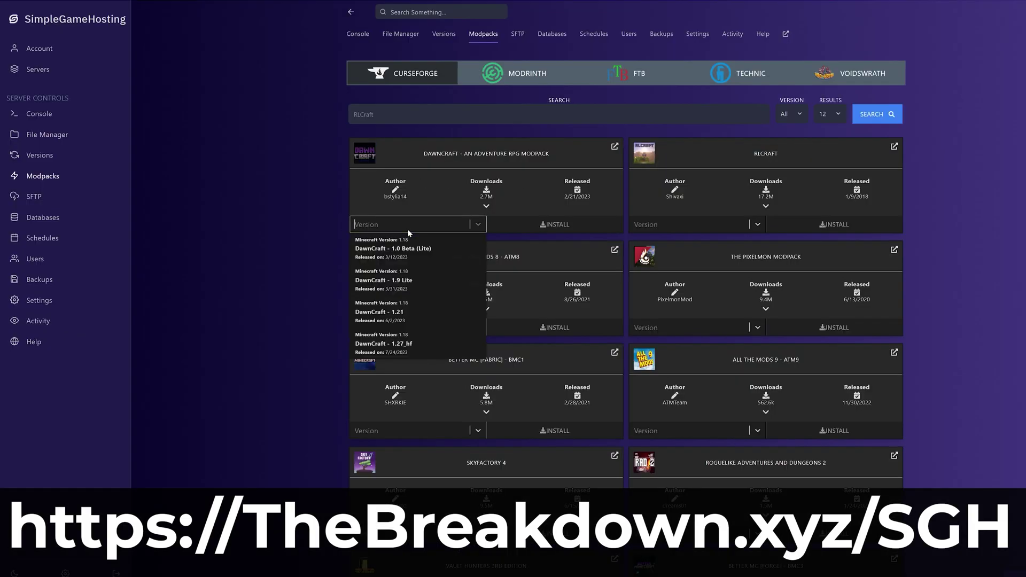
left_click(407, 334)
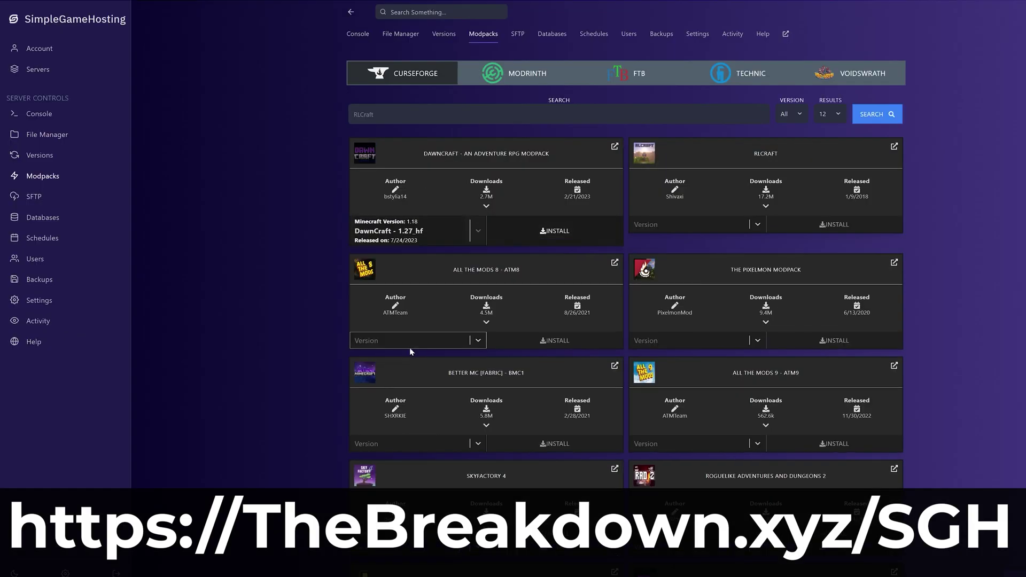
left_click(540, 230)
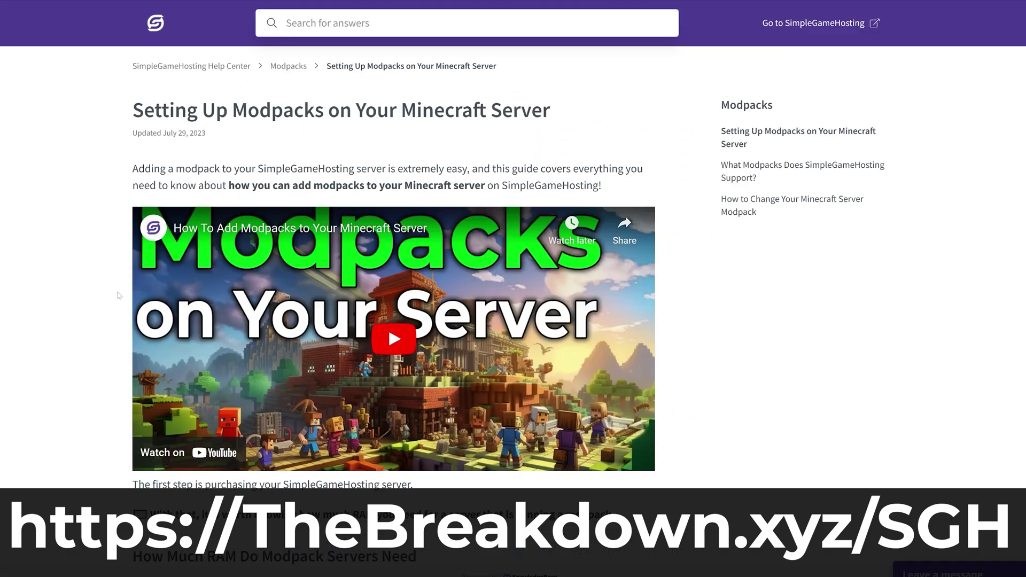
Step: Read the help article on setting up modpacks on a Minecraft server, including its RAM guidance and control panel instructions
scroll(119, 296, "down", 10)
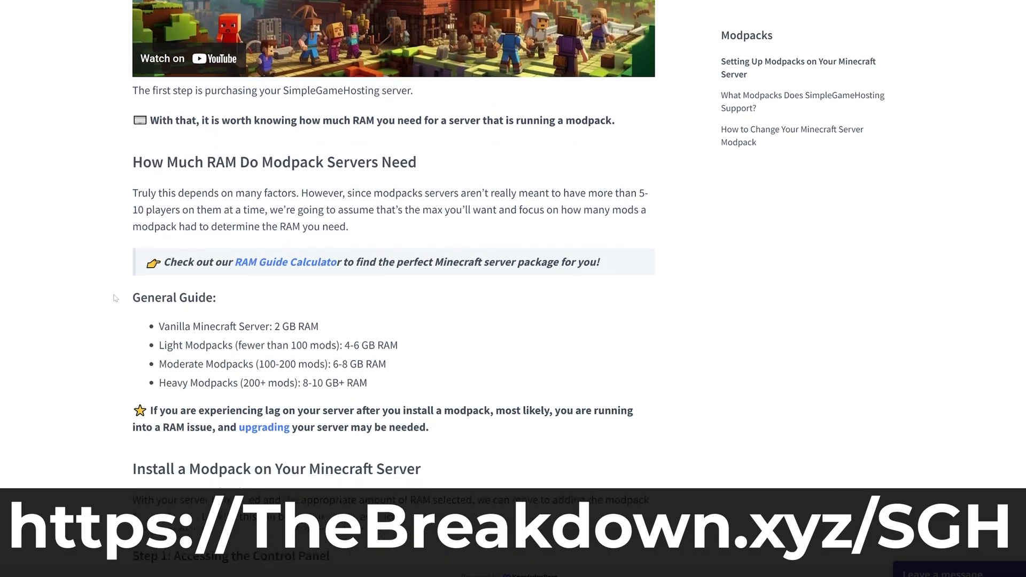
scroll(117, 293, "down", 6)
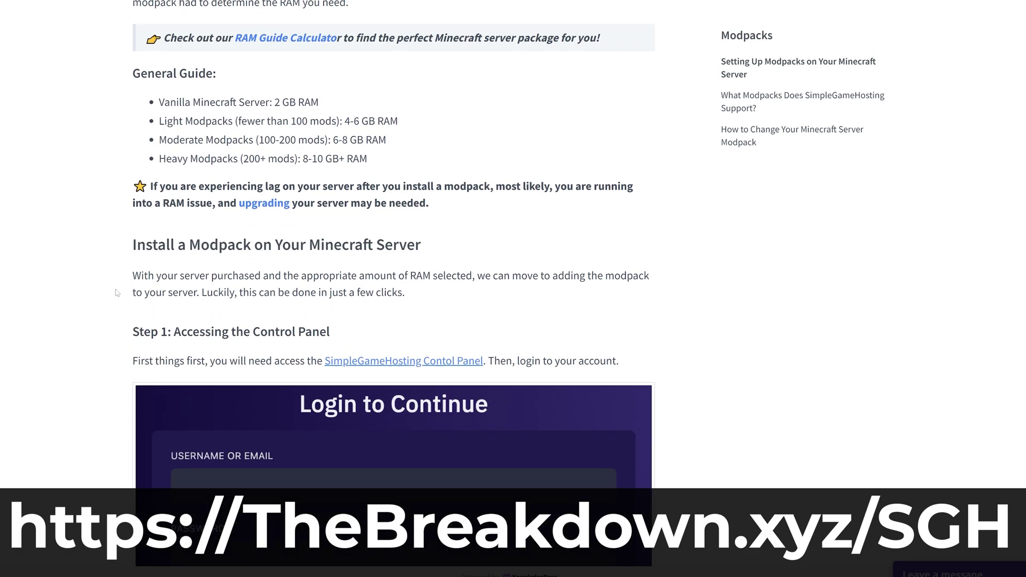
scroll(118, 293, "down", 3)
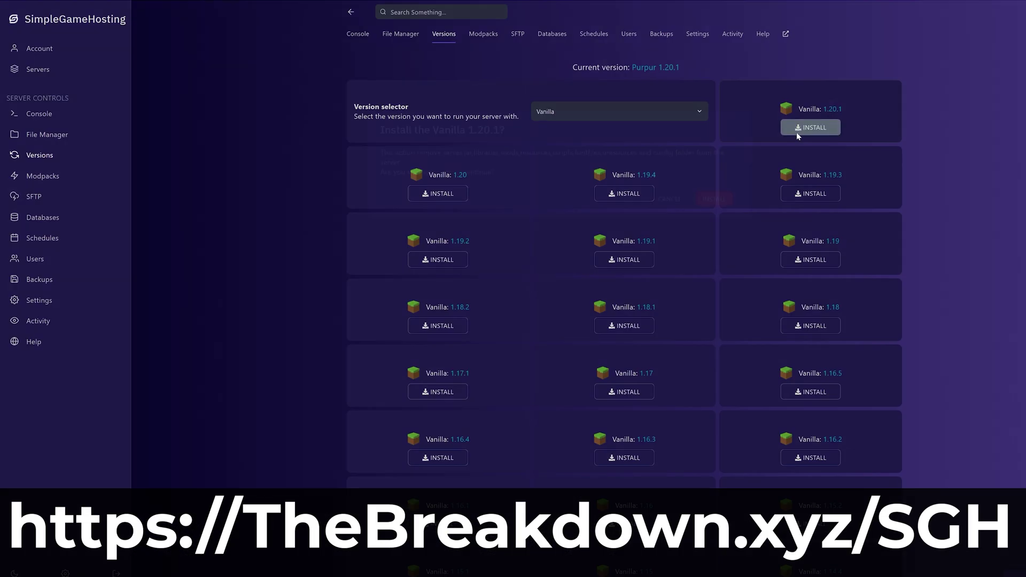
Step: Cancel the Vanilla 1.20.1 installation, choose another server type in the version selector and request its installation
left_click(800, 128)
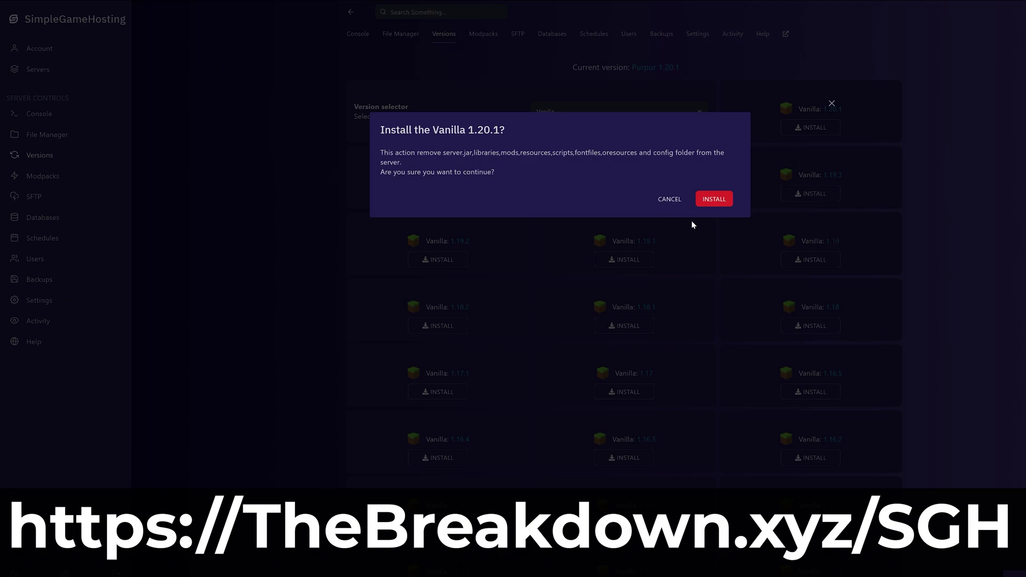
left_click(669, 199)
left_click(618, 111)
left_click(602, 153)
left_click(813, 128)
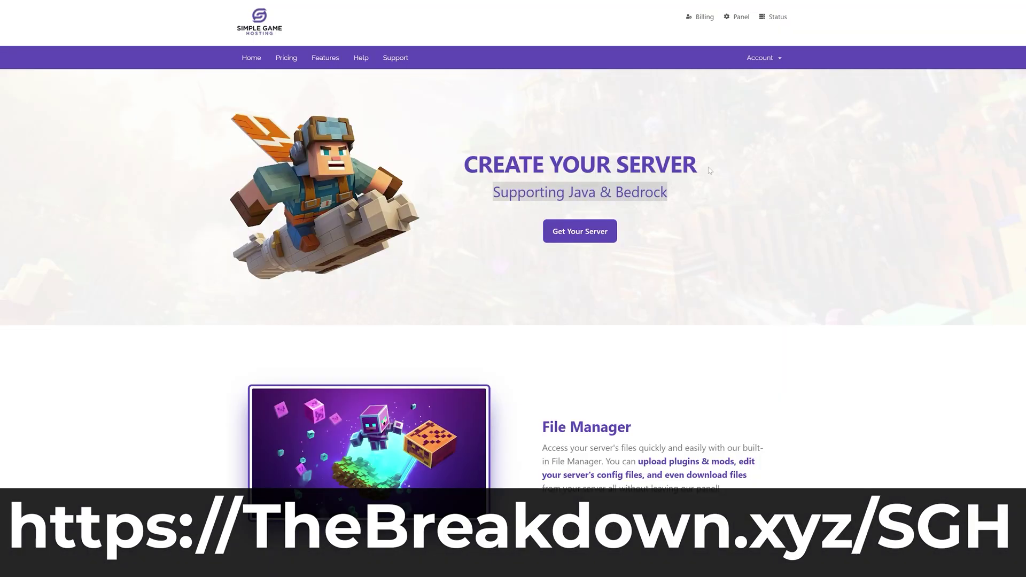
Step: Review the SimpleGameHosting server features and the test server's name and status on its console page
scroll(343, 167, "down", 10)
left_click_drag(761, 113, 274, 127)
left_click(227, 186)
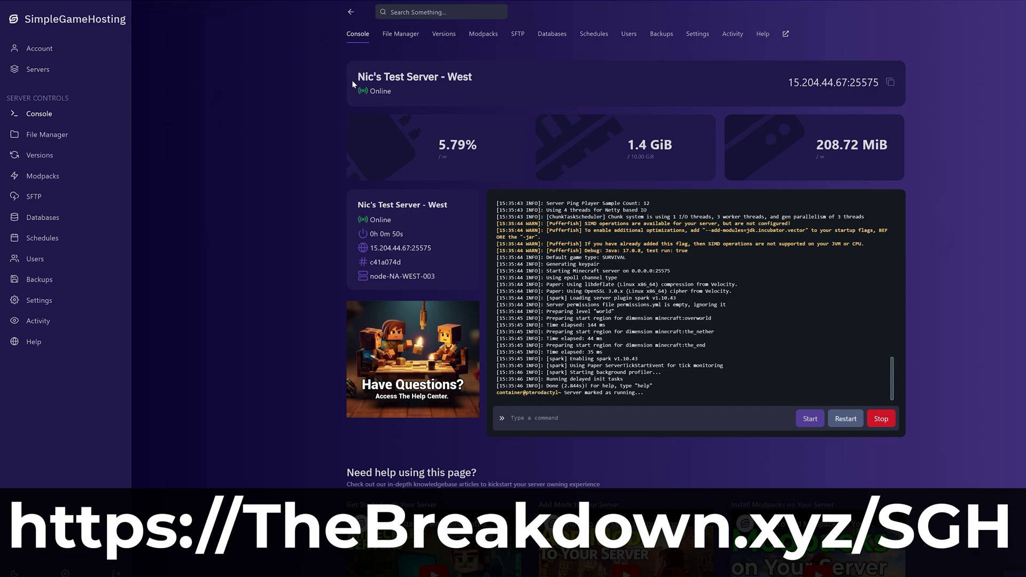
left_click_drag(353, 78, 543, 89)
left_click(584, 88)
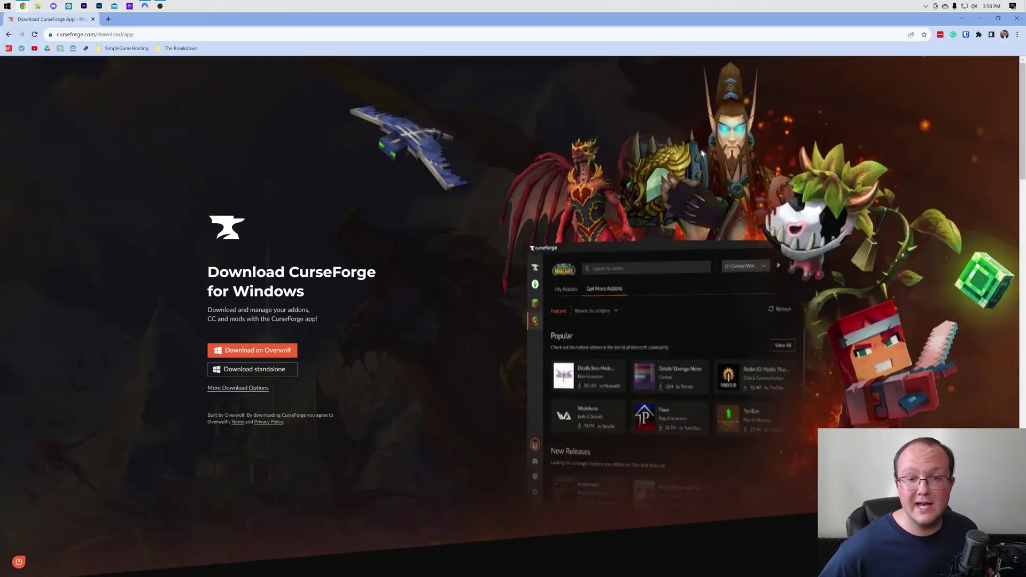
Step: Minimize the browser and move the CurseForge installer from the Downloads folder to the desktop
left_click(979, 18)
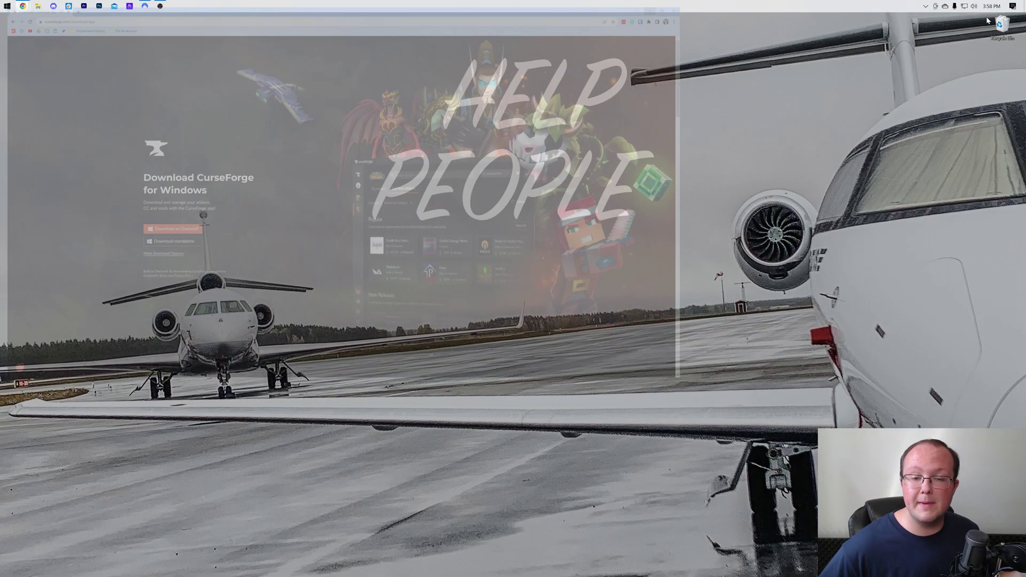
left_click(38, 6)
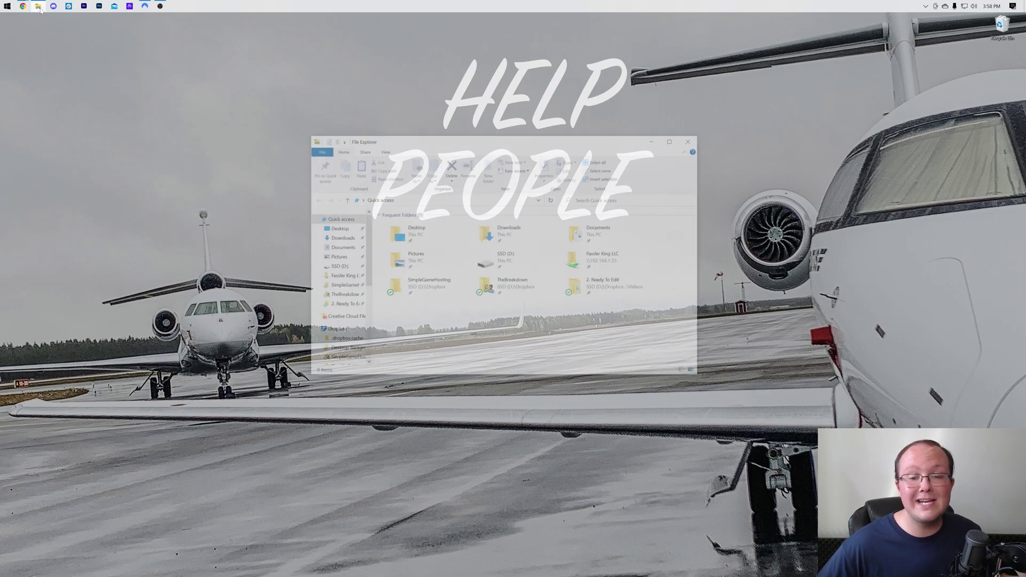
left_click(339, 238)
left_click_drag(414, 238, 404, 104)
left_click(693, 139)
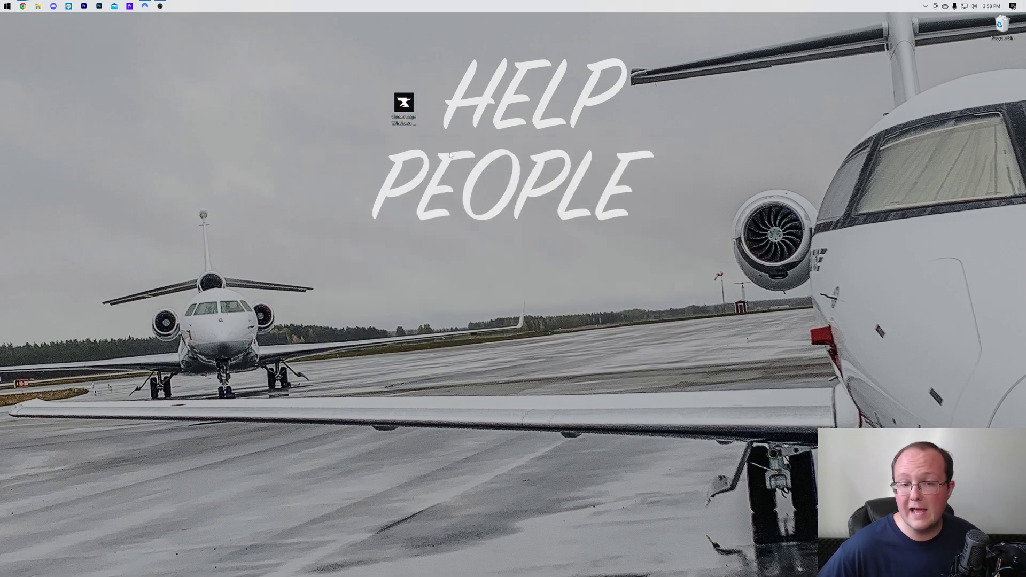
Step: Run the CurseForge installer in English, accept the Terms and Privacy Policy, and install to the default folder
left_click(405, 122)
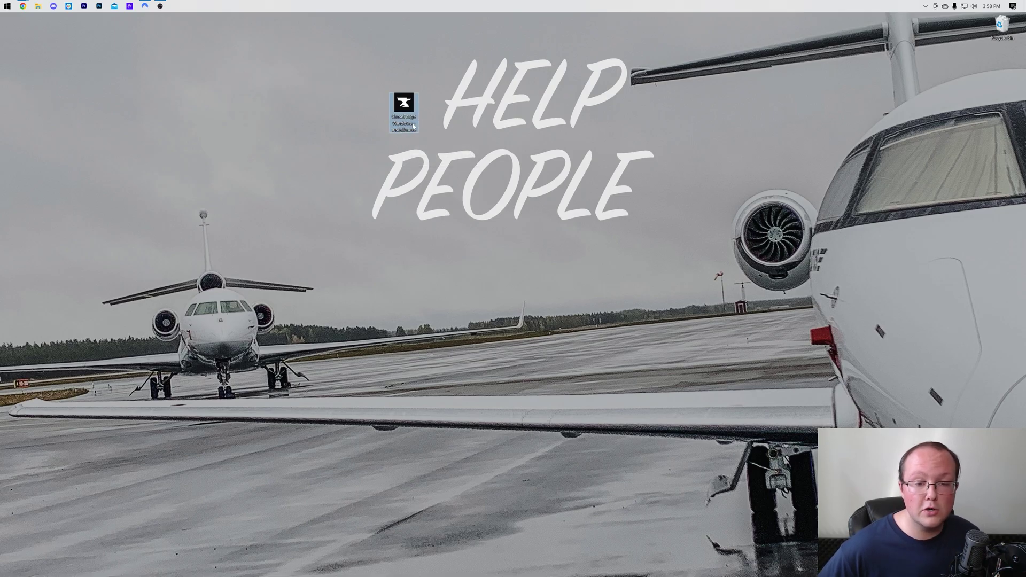
double_click(405, 116)
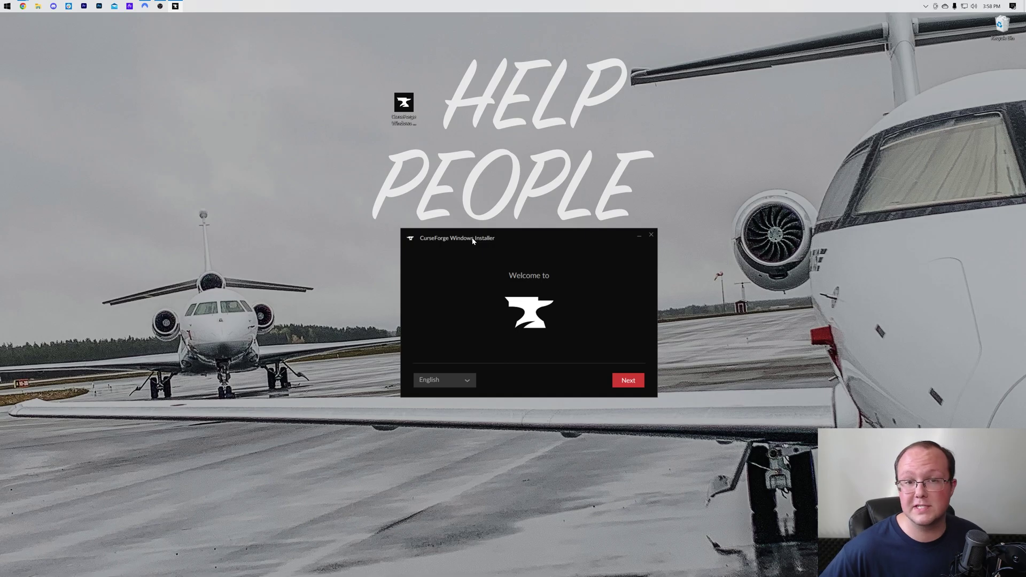
left_click(628, 381)
left_click(410, 379)
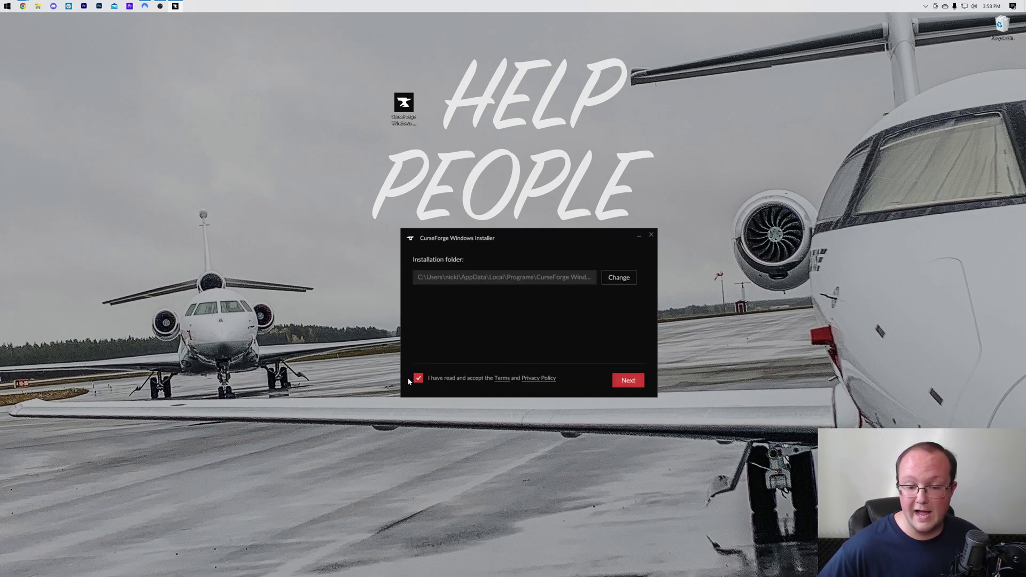
left_click(627, 381)
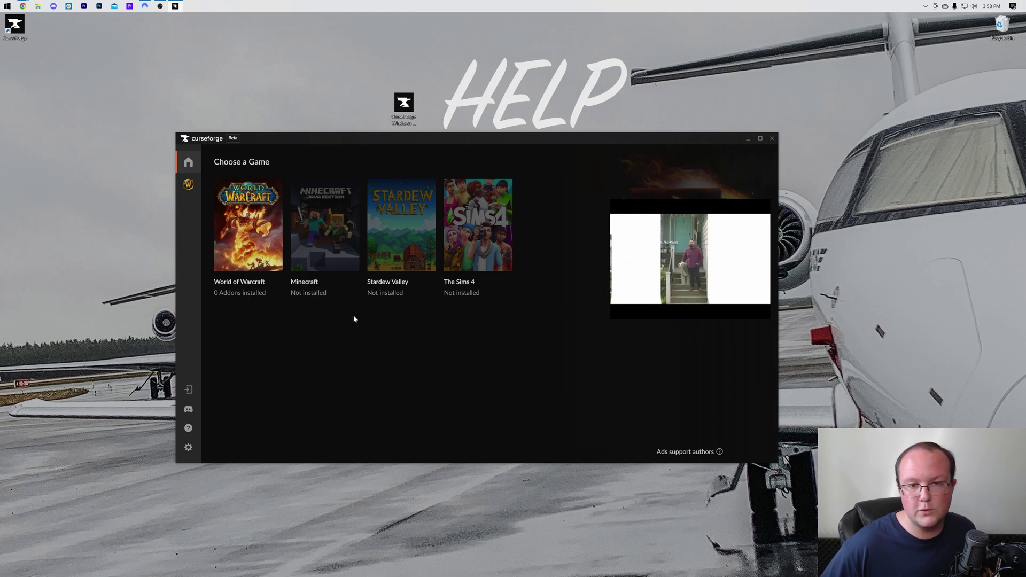
Step: Choose Minecraft as the game in CurseForge and set it up with the Standard (Recommended) modding folder
left_click(338, 238)
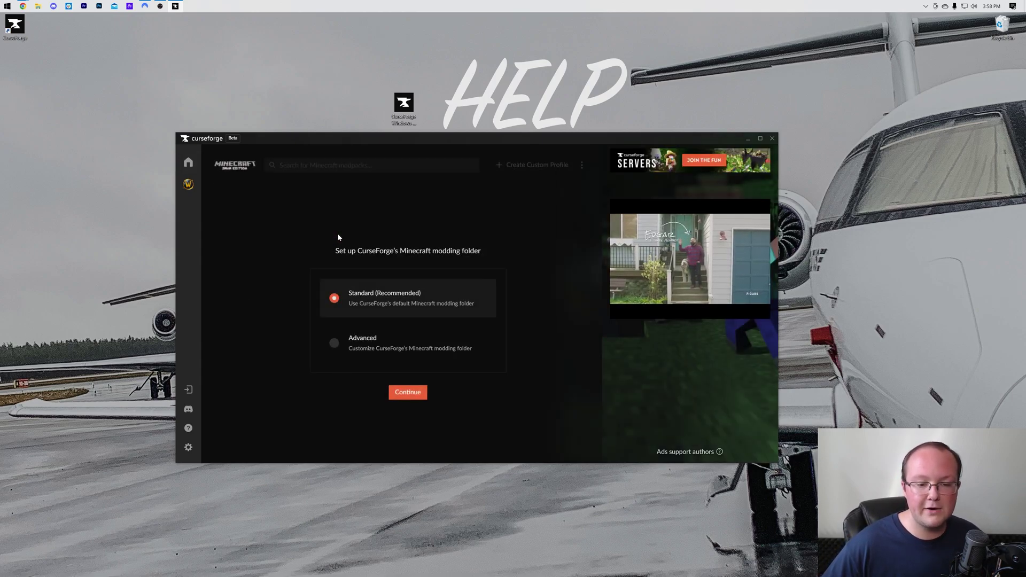
left_click(413, 393)
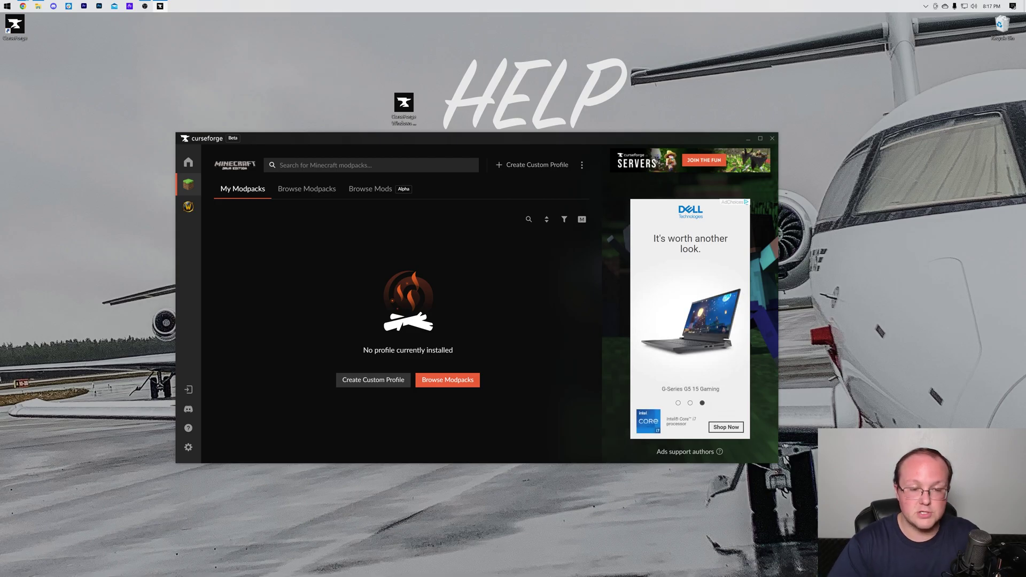
Step: Search the Minecraft modpacks for "all the mods 8"
left_click(321, 165)
type("all the mods 8")
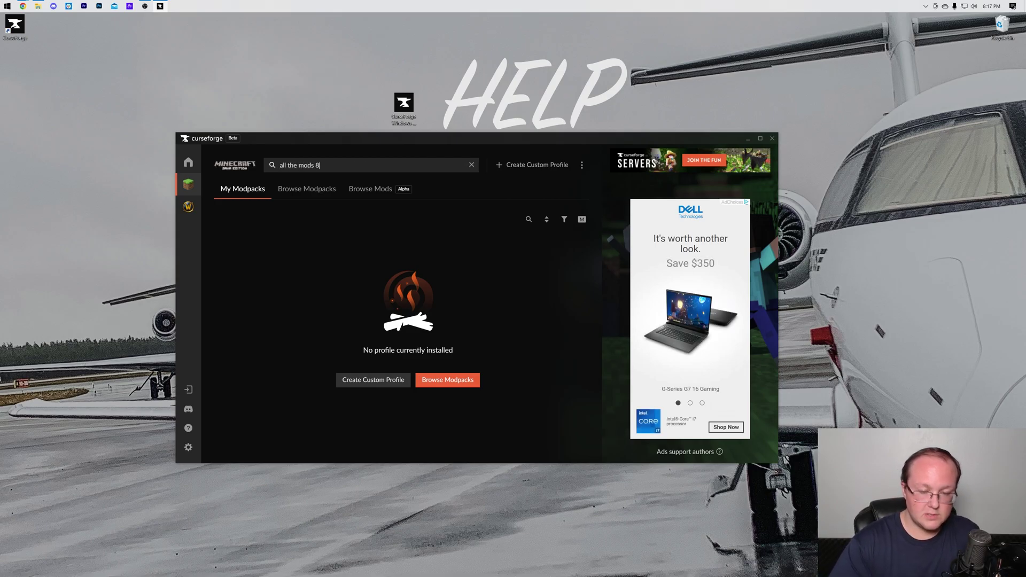
key("Return")
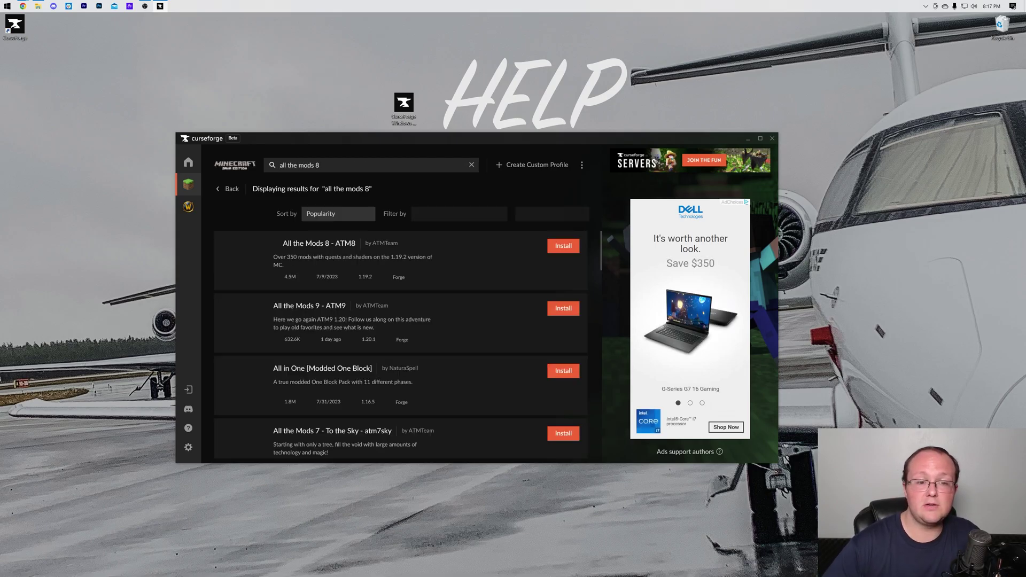
Step: Replace the modpack search with "atm8" and install the All the Mods 8 - ATM8 modpack
key("ctrl+a")
key("BackSpace")
type("atm8")
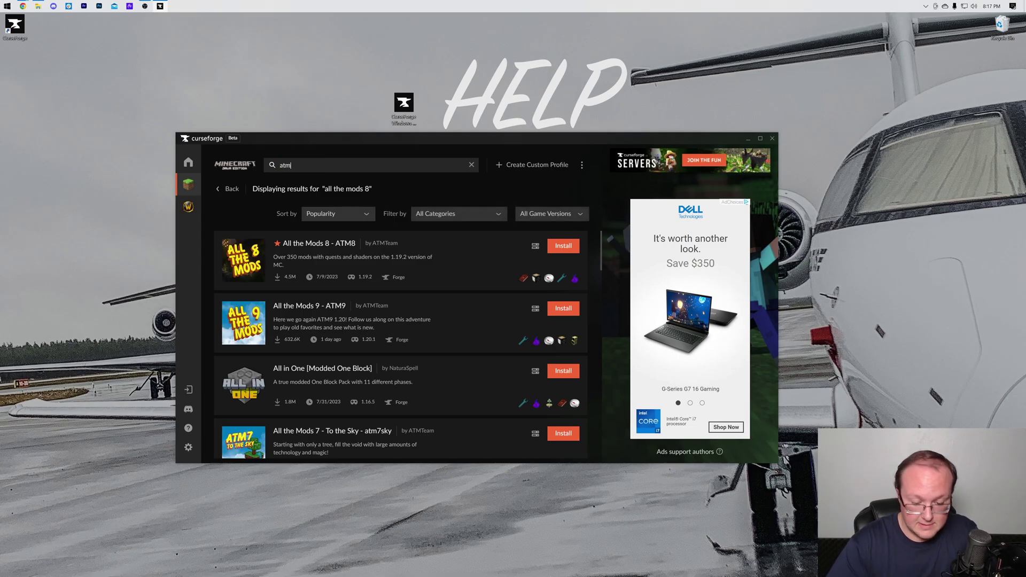
key("Return")
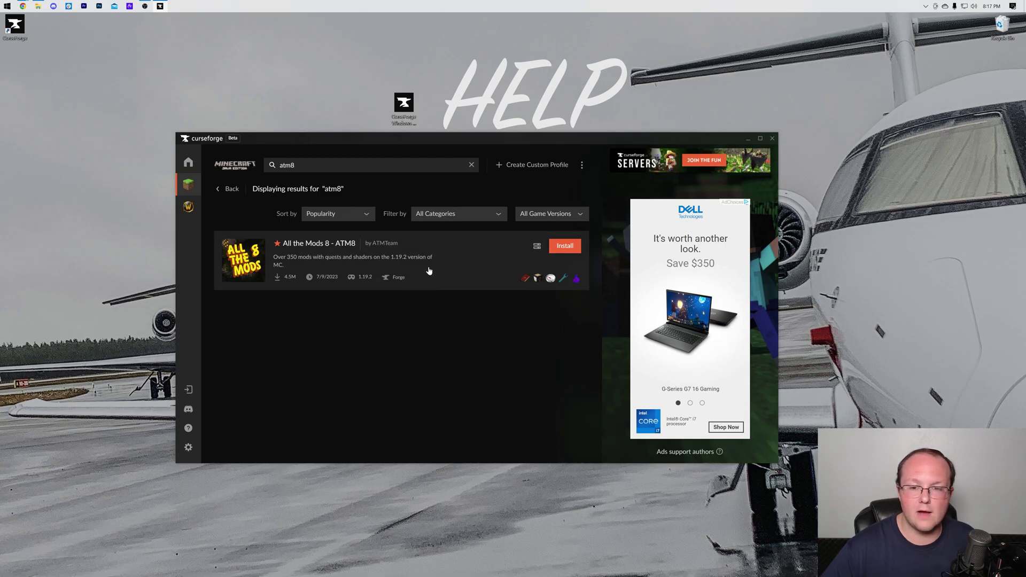
left_click(565, 245)
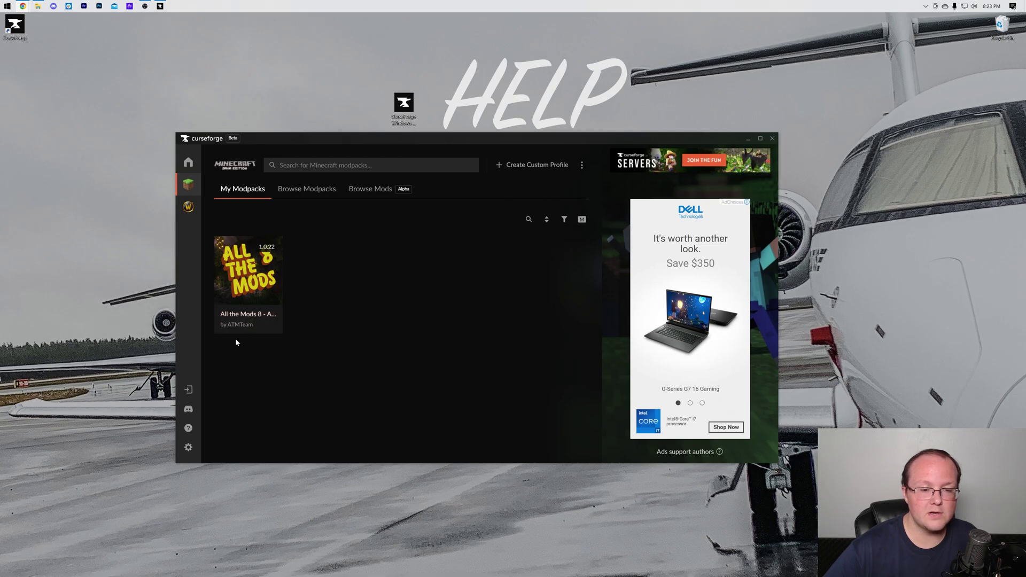
Step: Launch All the Mods 8 - ATM8 from My Modpacks so that it opens in the Minecraft Launcher
left_click(242, 321)
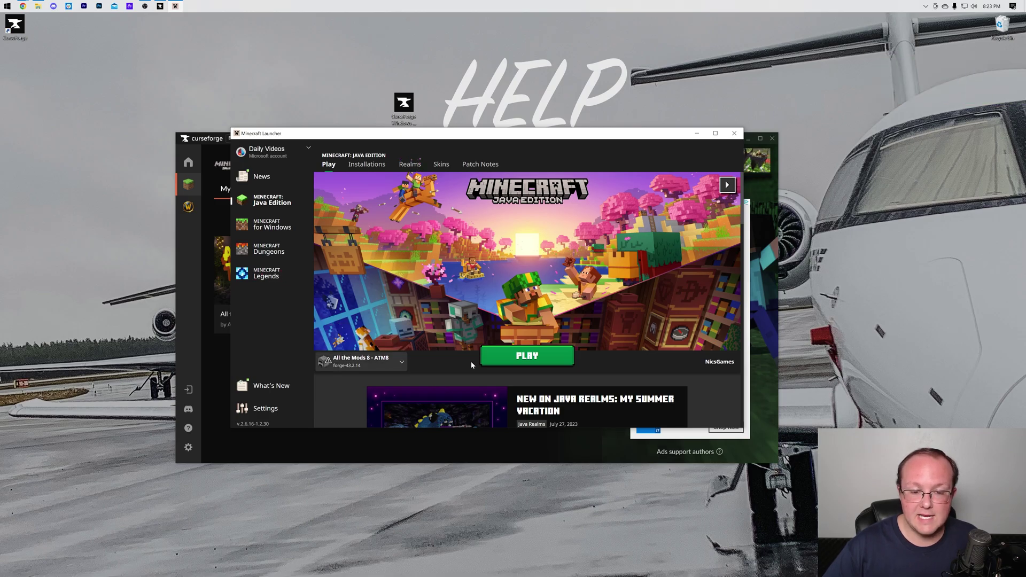
left_click(522, 360)
left_click(532, 334)
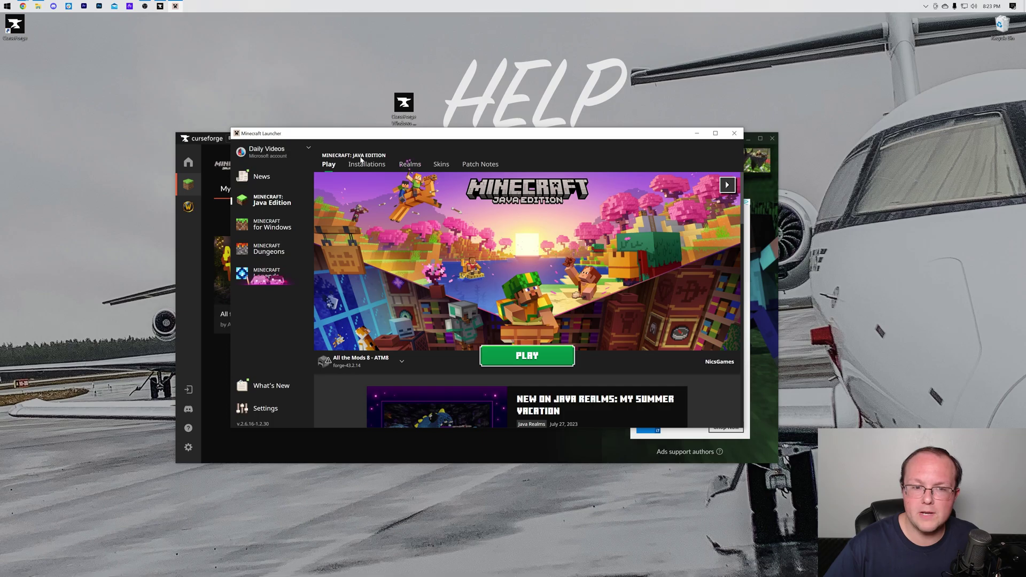
Step: Show the Minecraft: Java Edition installations with modded versions included in the list
left_click(366, 164)
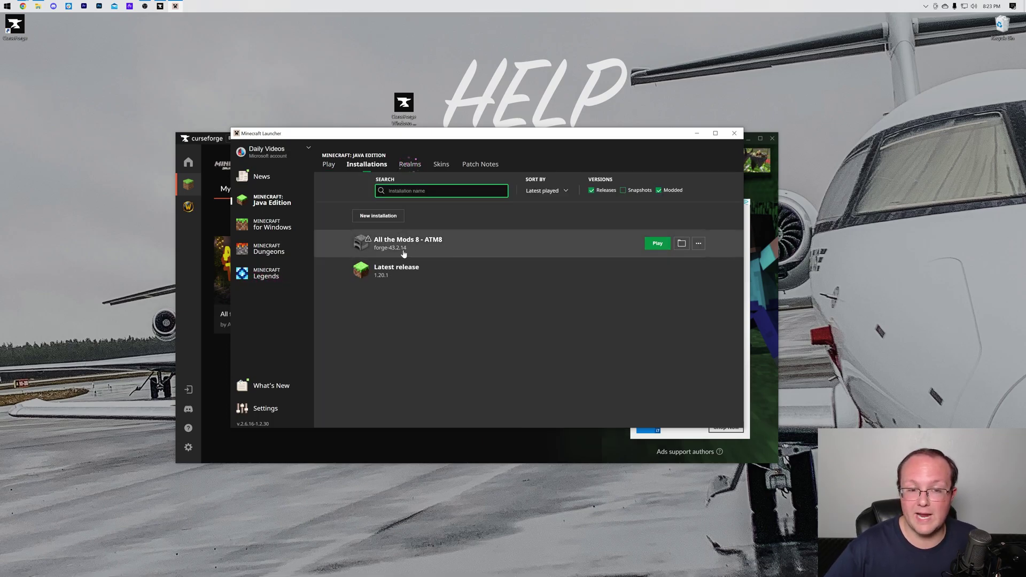
left_click(328, 164)
left_click(366, 165)
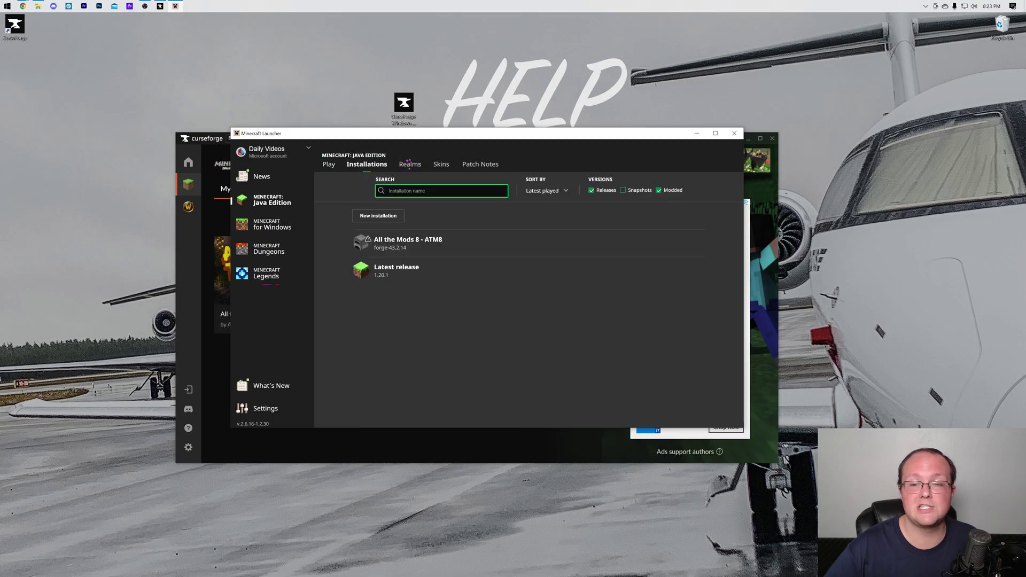
left_click(659, 190)
left_click(659, 191)
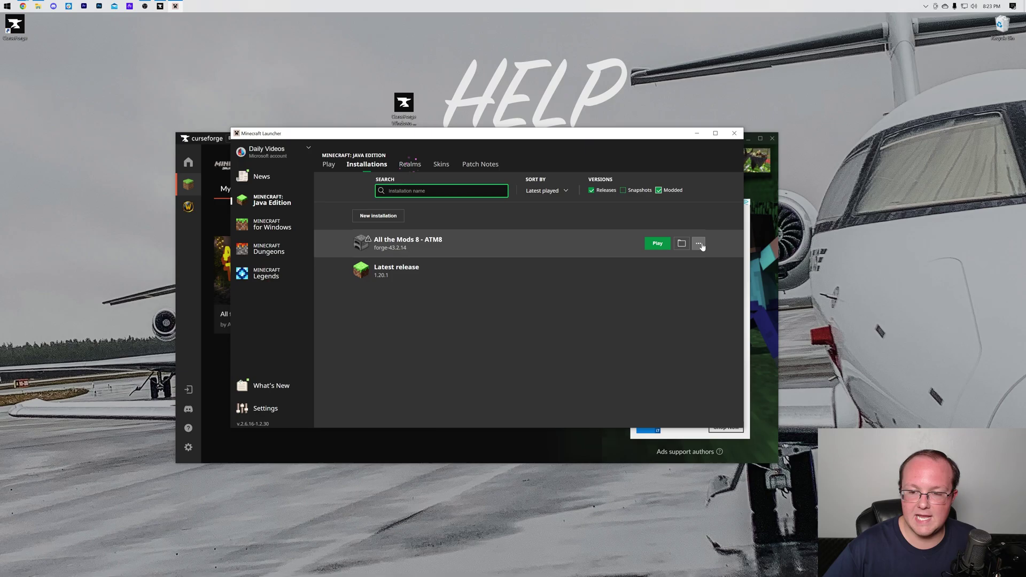
Step: Edit the All the Mods 8 - ATM8 installation, set the leading digit of its -Xmx memory argument to 8, and save it
left_click(699, 244)
left_click(697, 260)
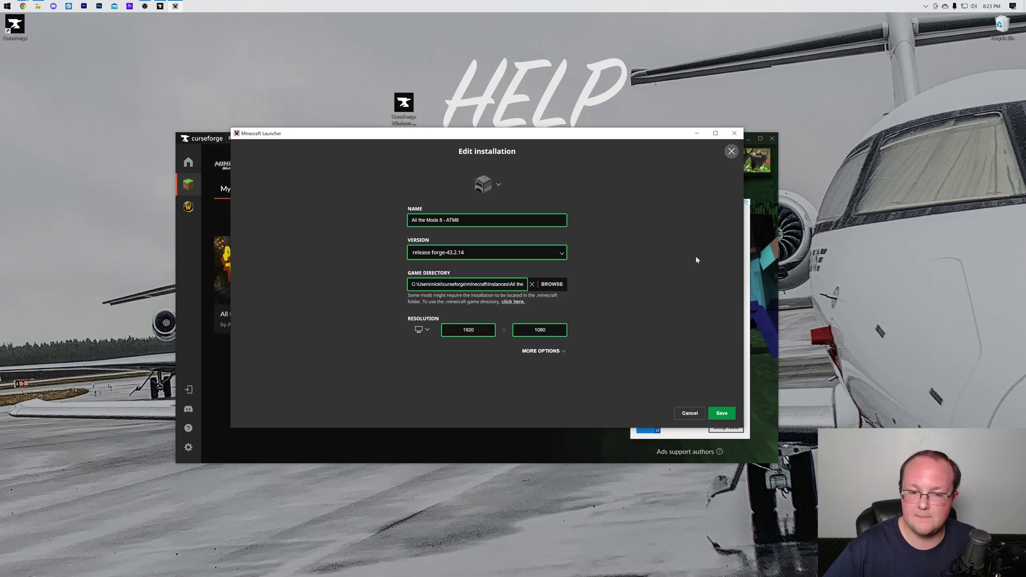
left_click(548, 351)
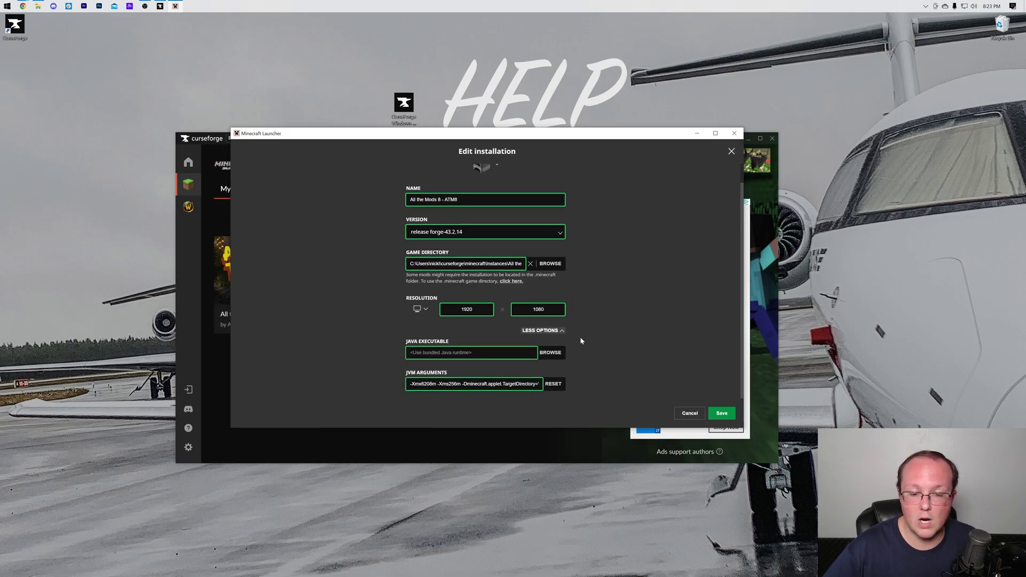
left_click(422, 383)
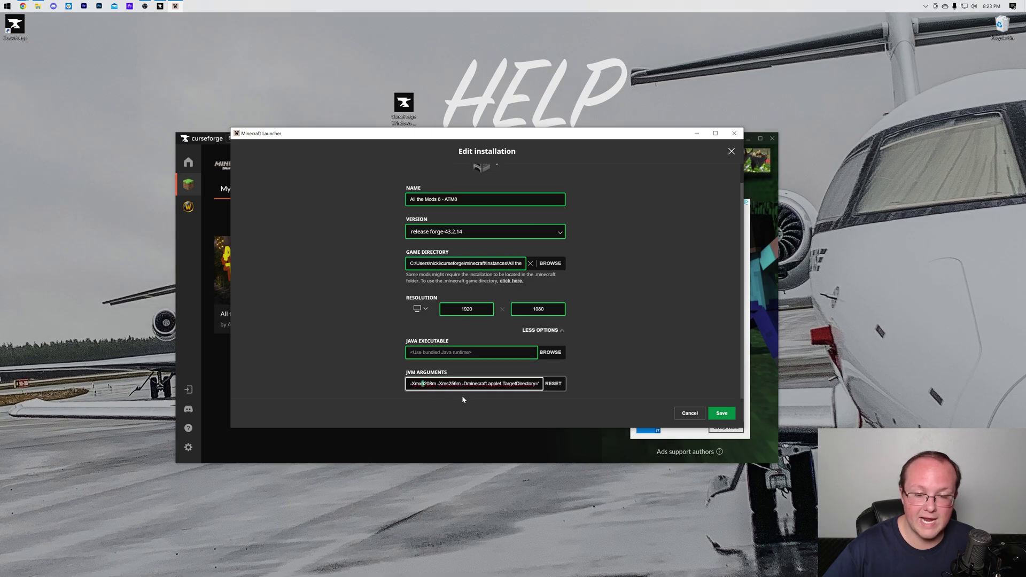
type("8")
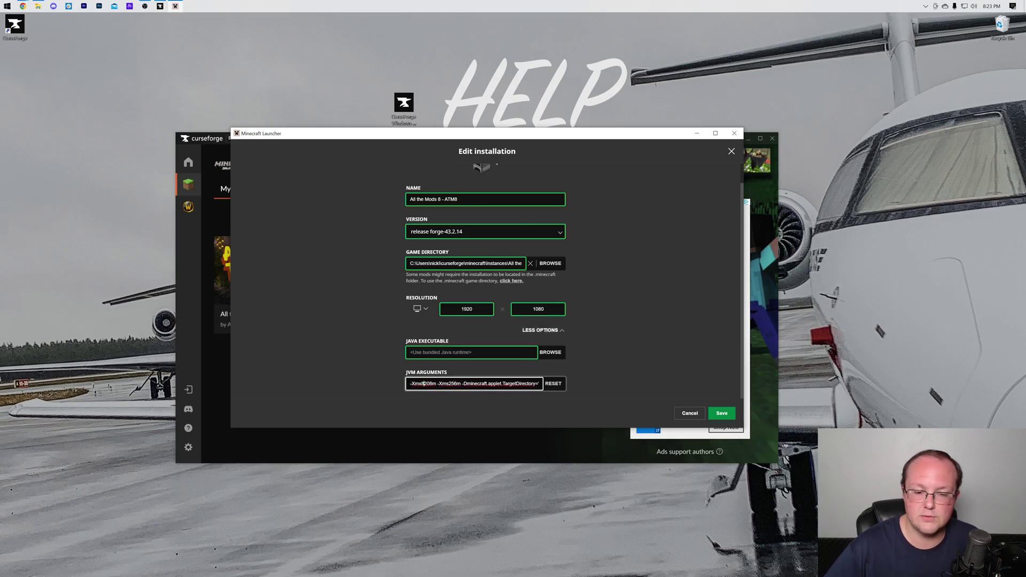
left_click(431, 383)
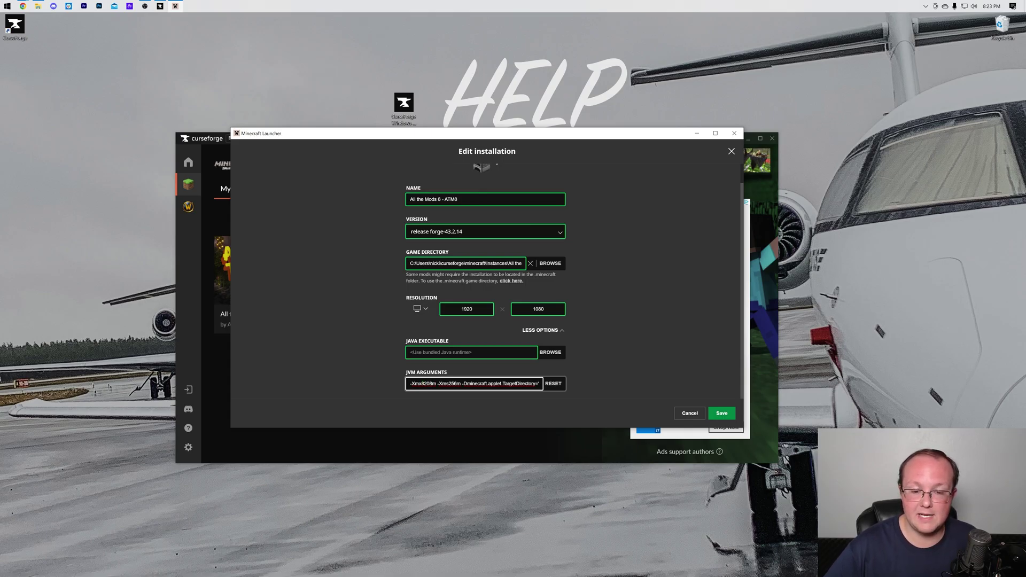
left_click(424, 383)
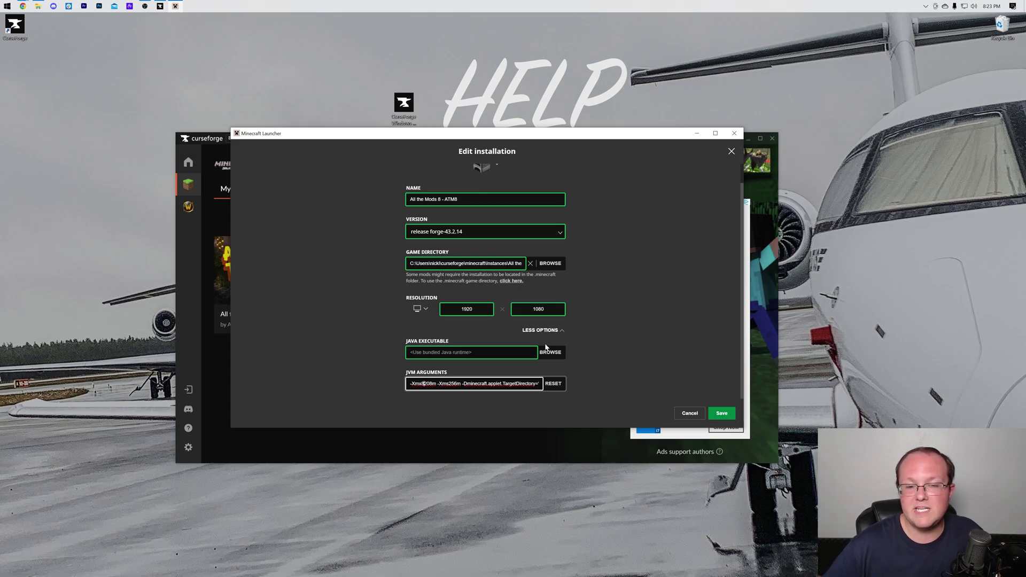
left_click(421, 310)
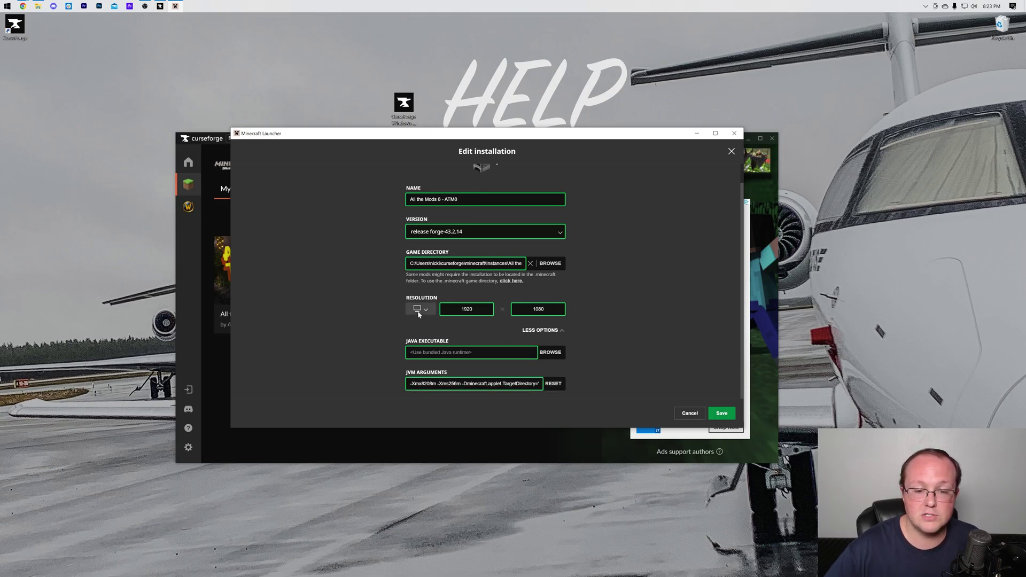
left_click(424, 293)
left_click(721, 413)
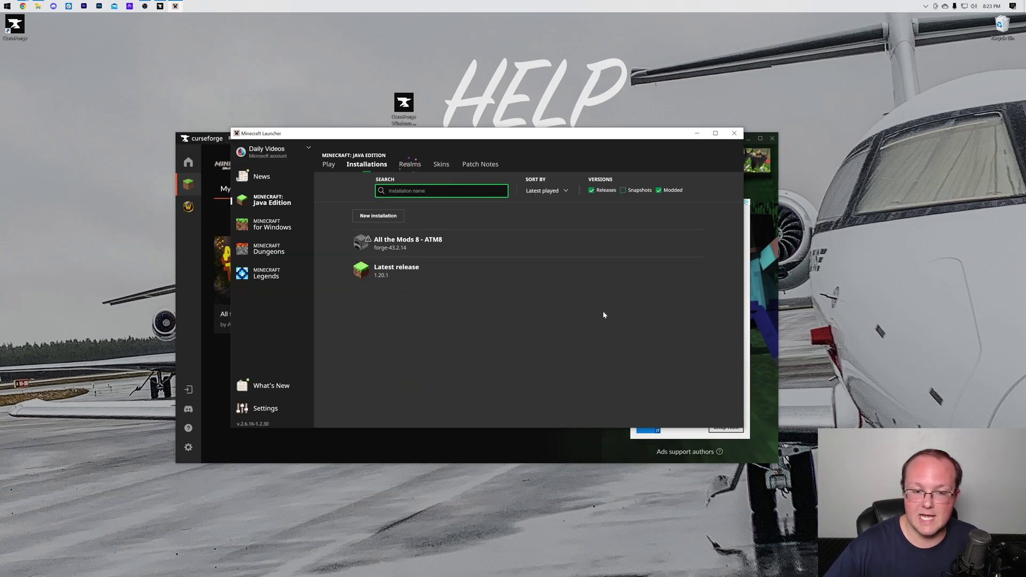
Step: Start the All the Mods 8 - ATM8 installation despite the modified-game notice and join the SimpleGameHosting.com multiplayer server
left_click(328, 164)
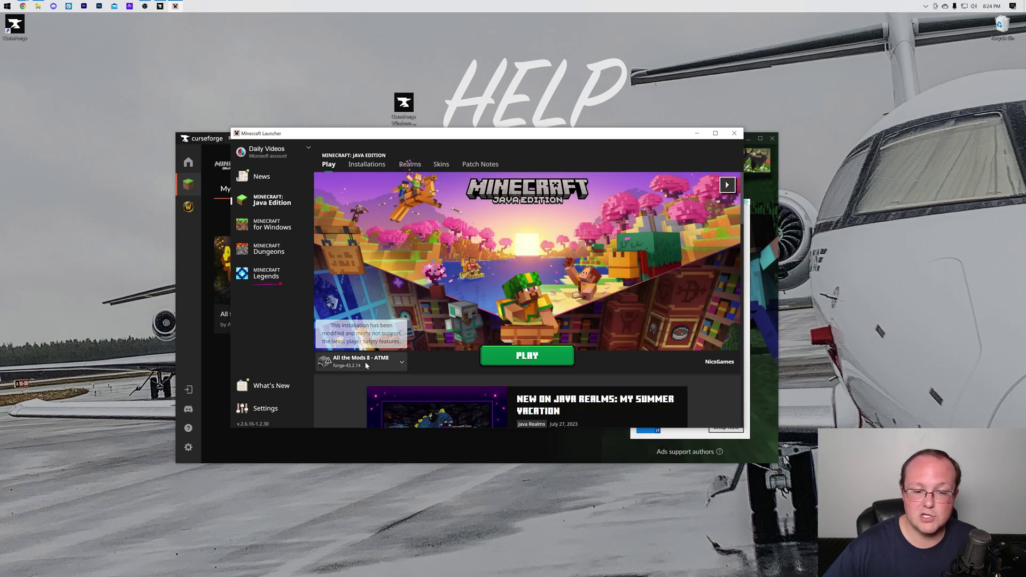
left_click(527, 356)
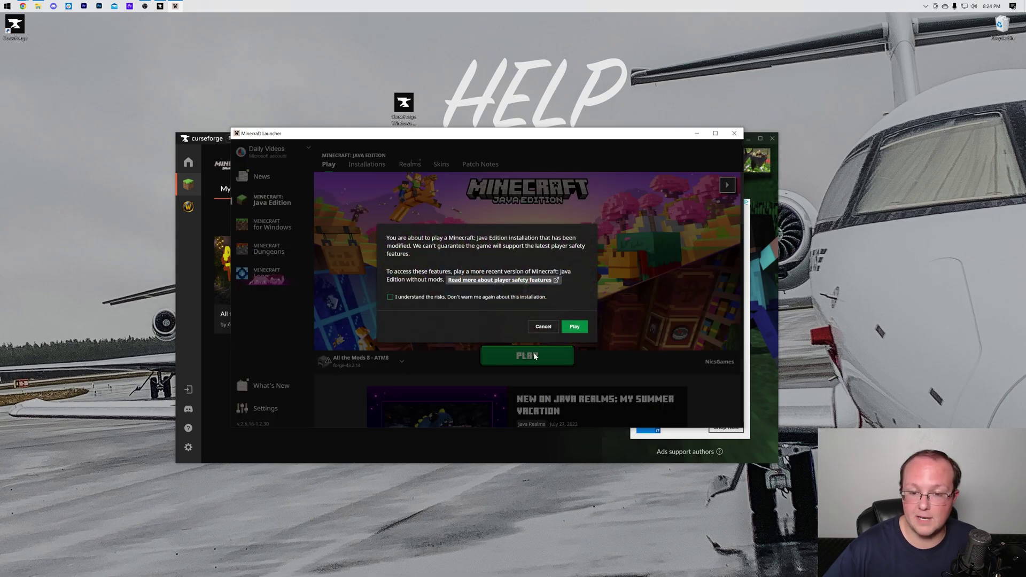
left_click(574, 326)
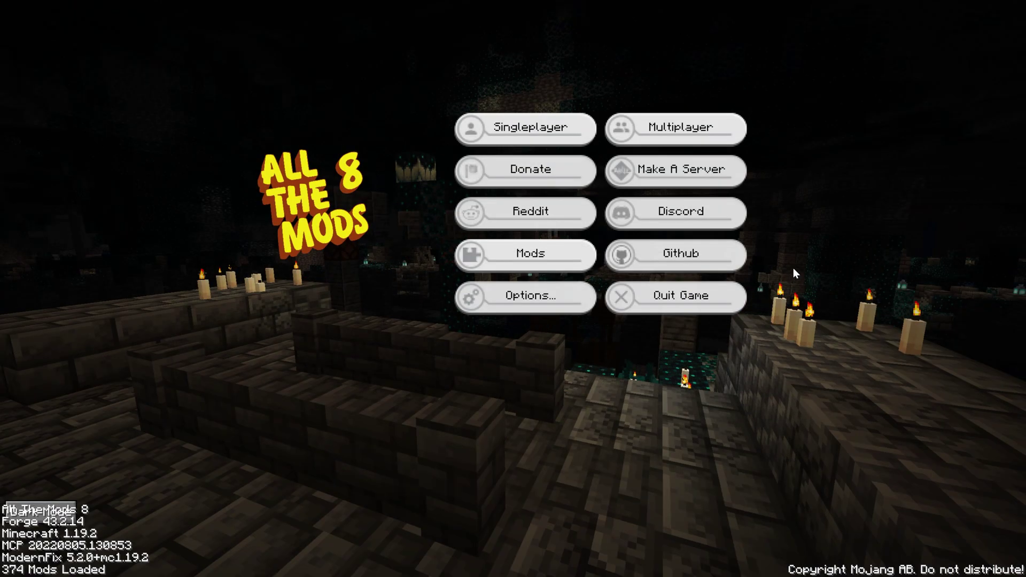
left_click(623, 129)
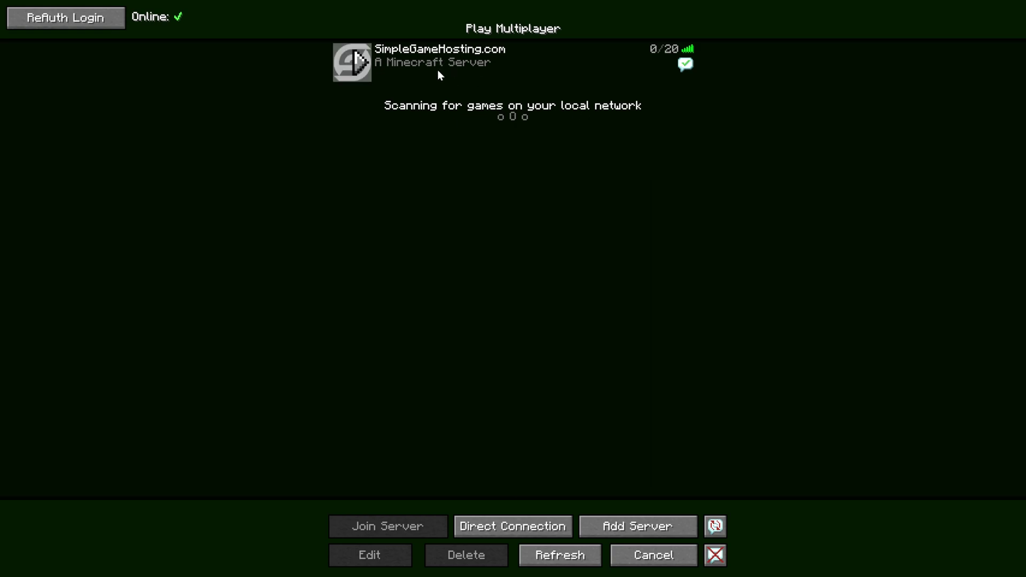
double_click(380, 63)
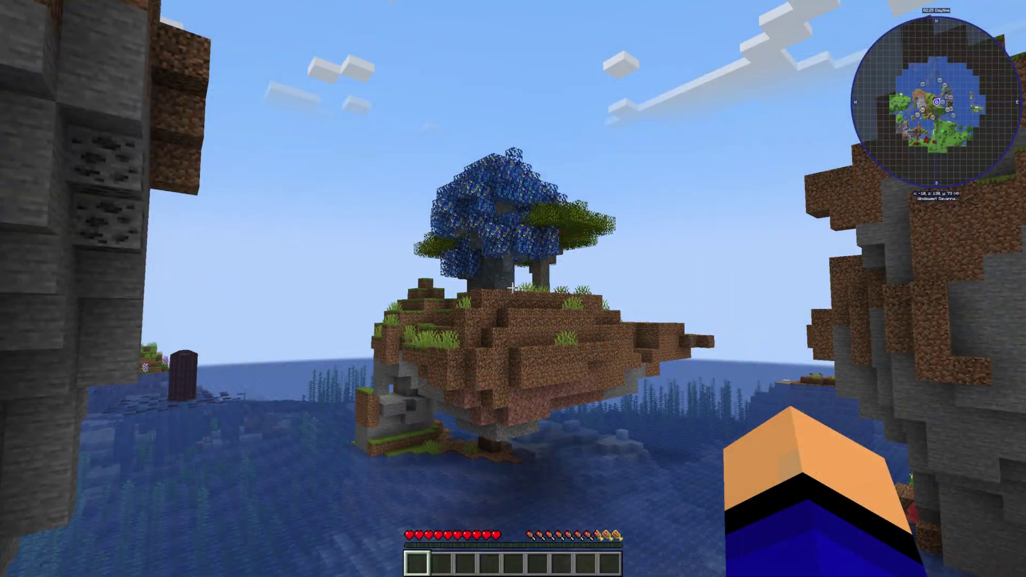
key("w")
key("w")
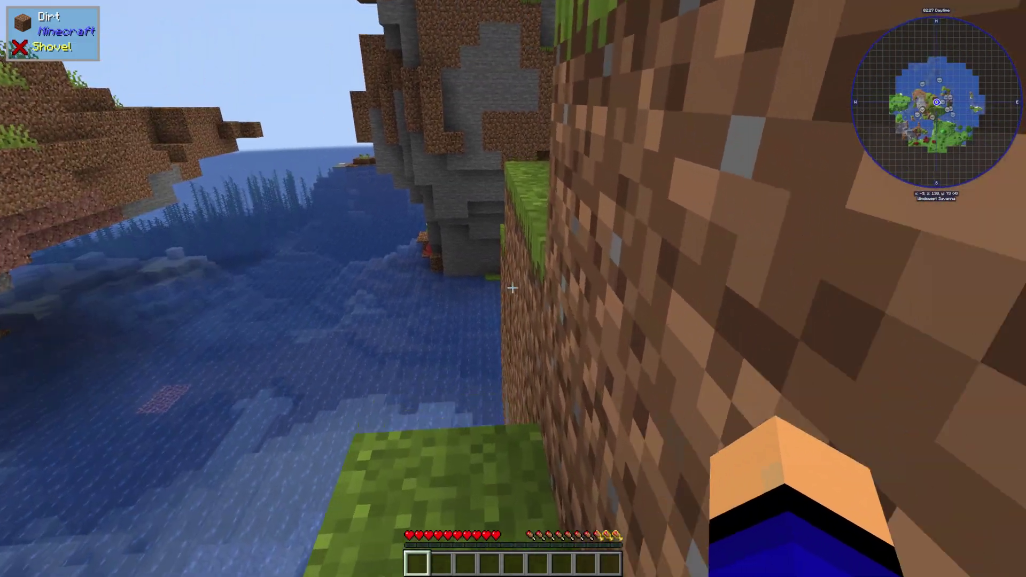
key("w")
key("space")
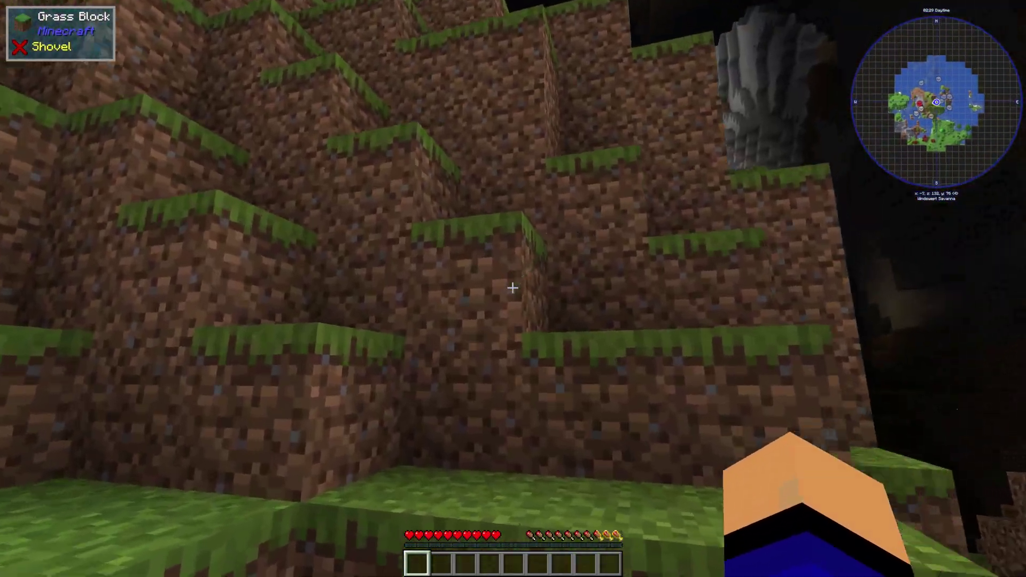
key("w")
key("space")
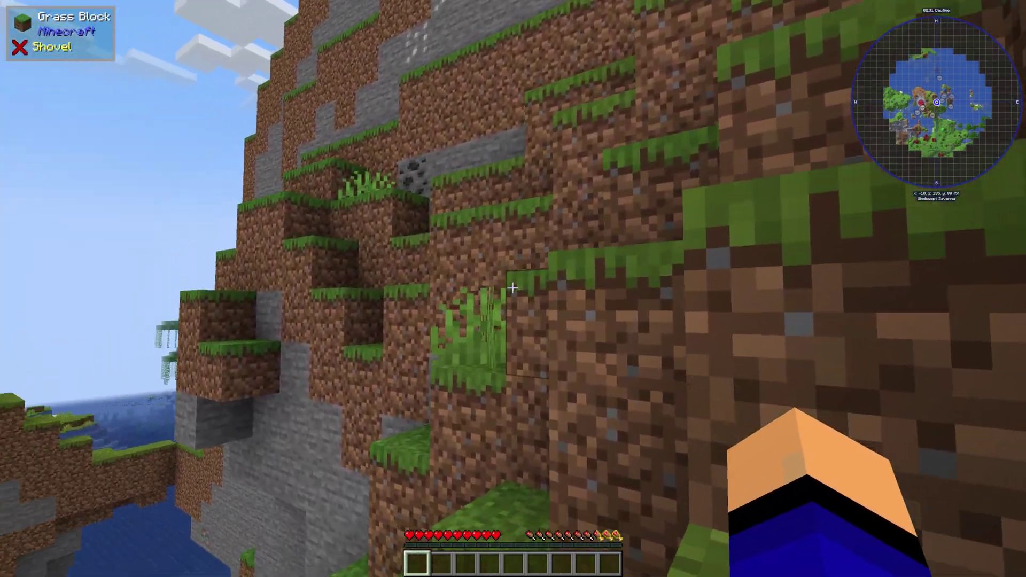
key("w")
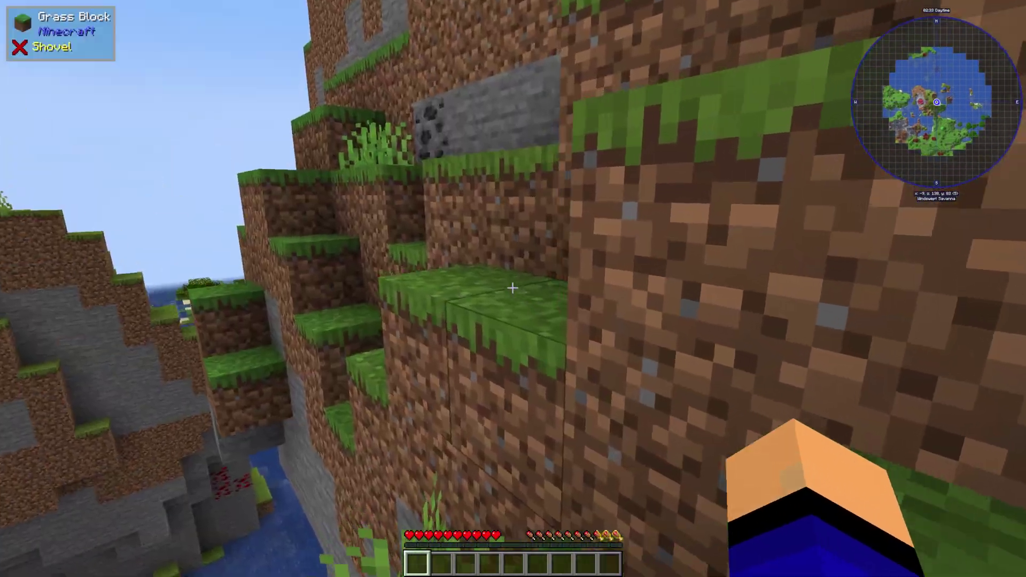
key("w")
key("space")
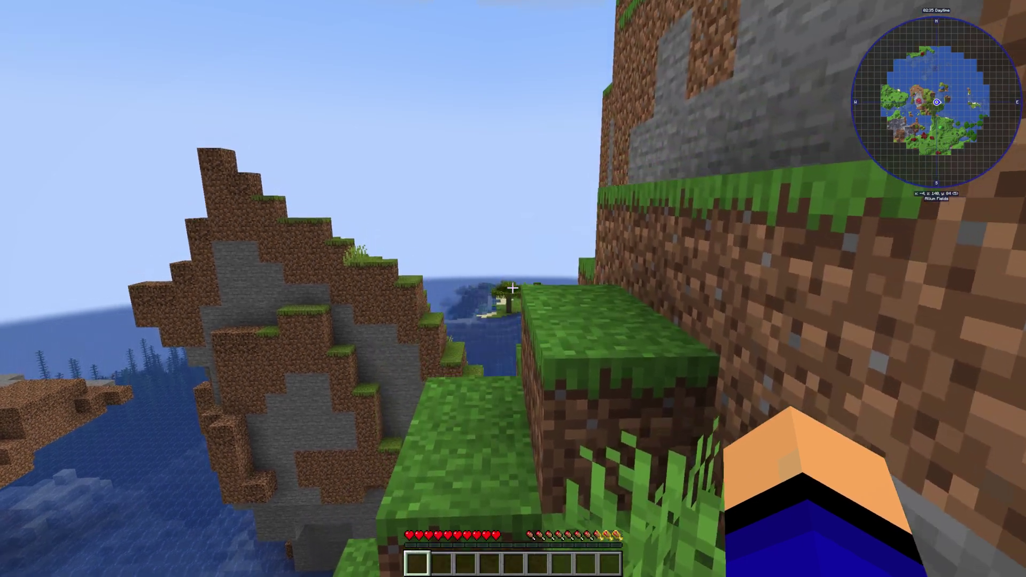
key("w")
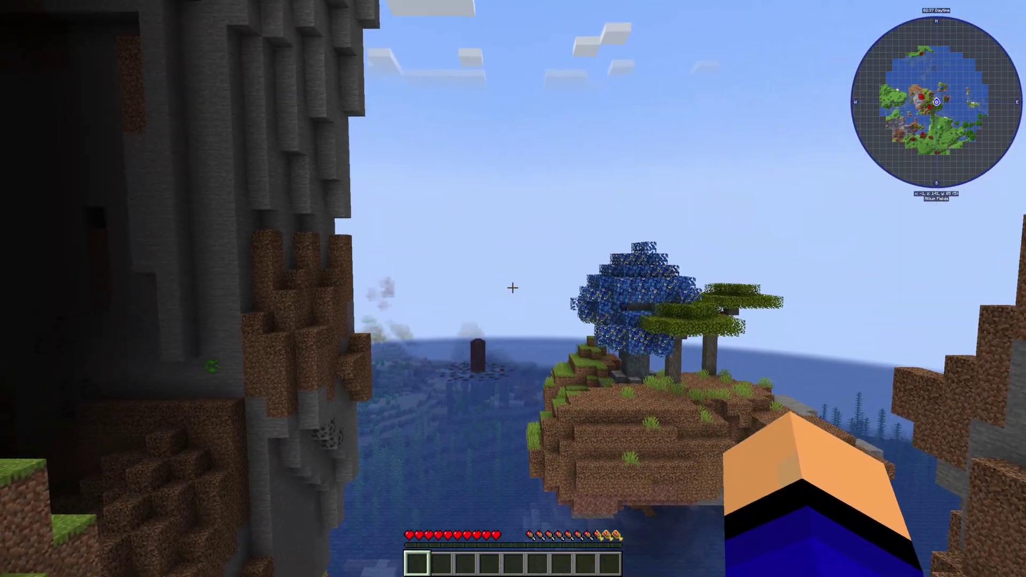